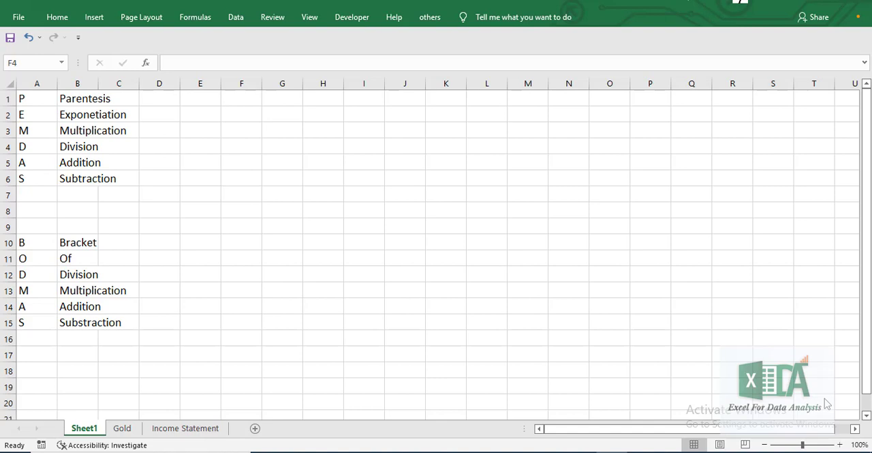
Enter the formula =2*3+2+6 in cell E5
key(Left)
key(Left)
click(199, 164)
text(=)
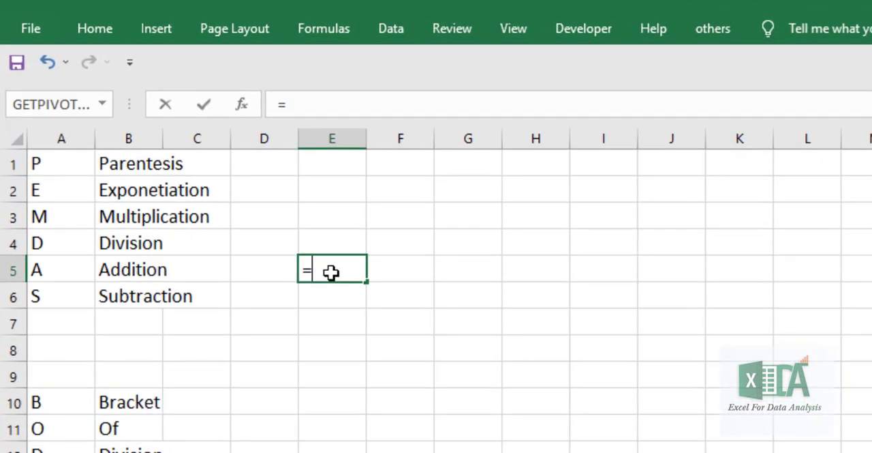
text(2*3)
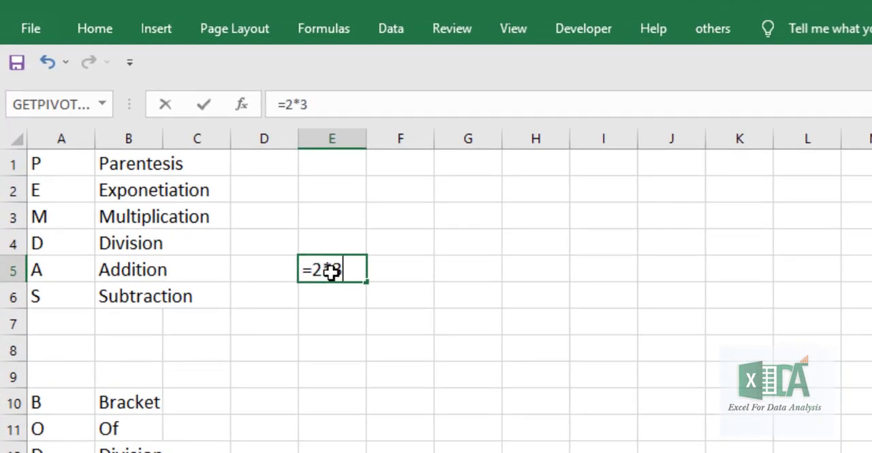
text(+2+6)
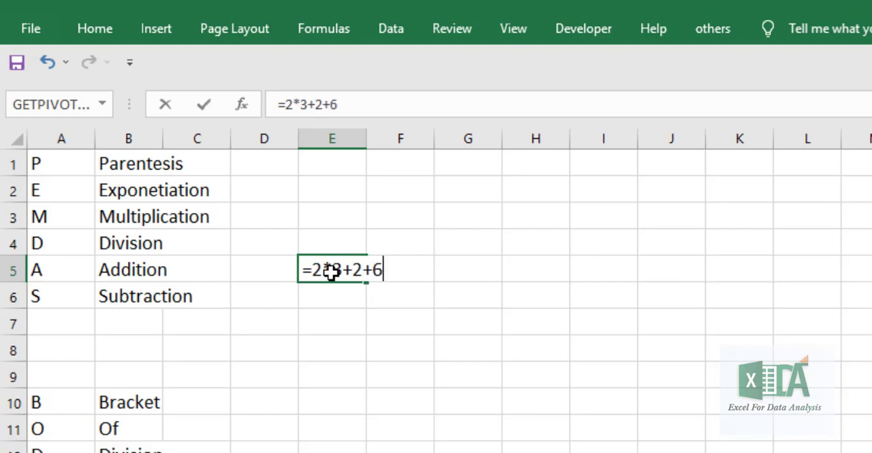
key(Return)
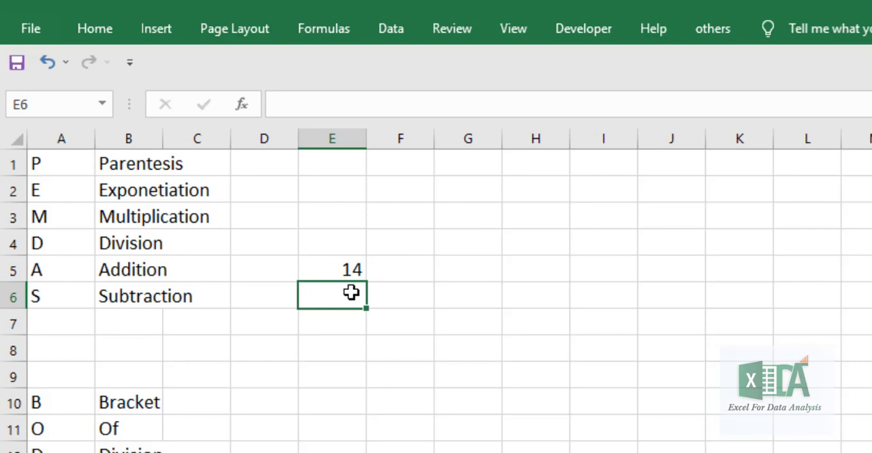
Copy the E5 formula down to E6 and bracket the inner addition so it reads =2*(3+2)+6
key(ctrl+d)
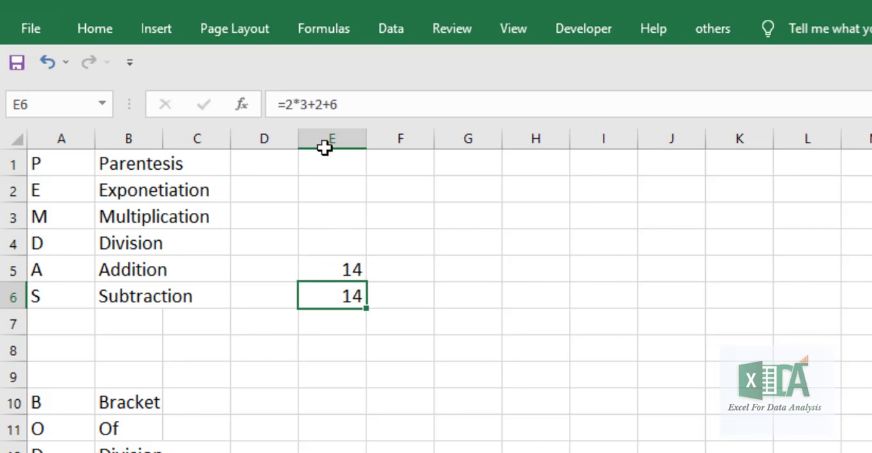
click(325, 105)
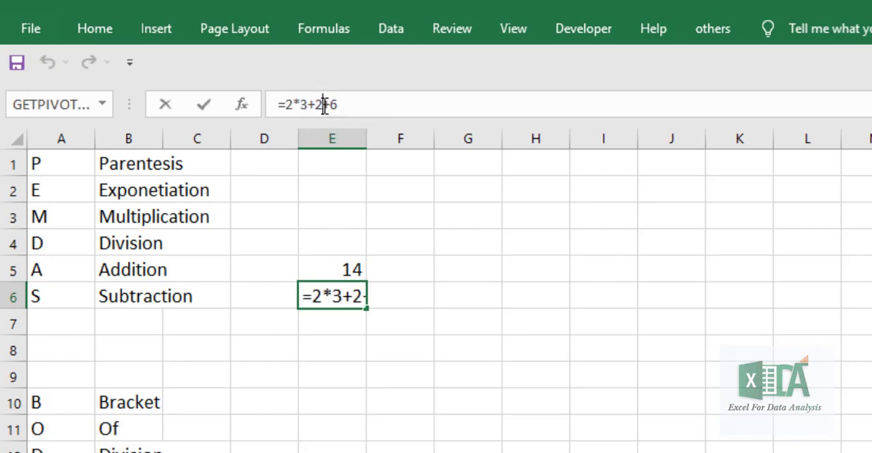
text())
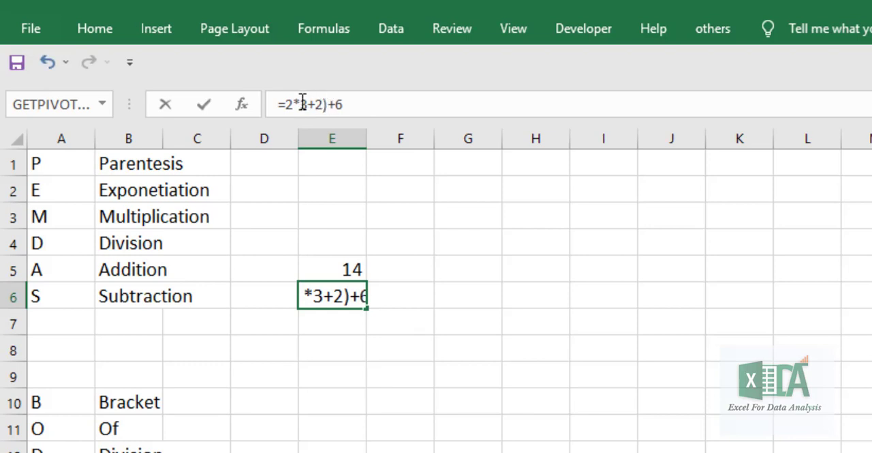
click(302, 104)
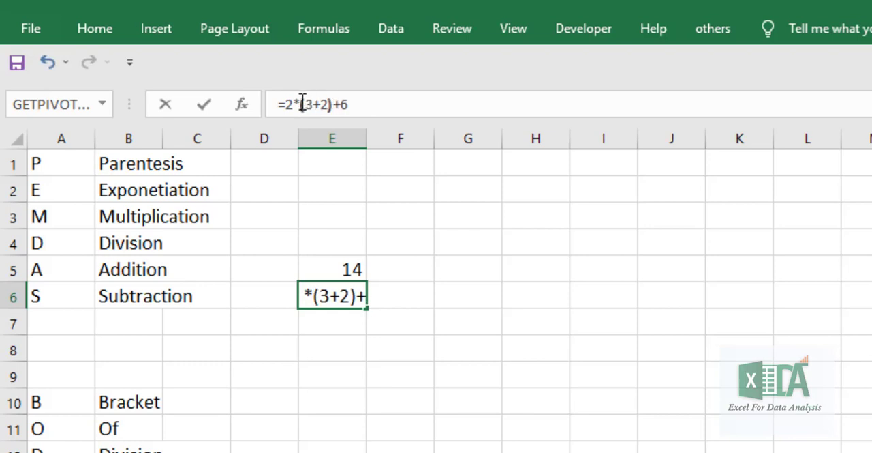
text(()
key(Return)
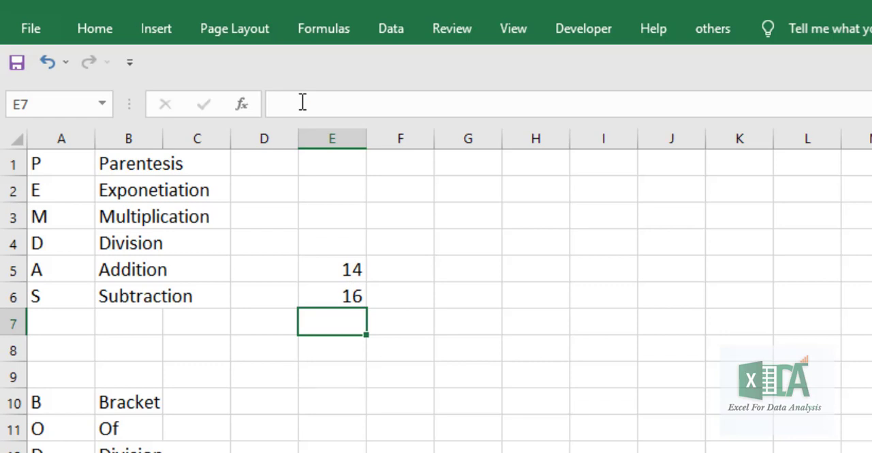
Copy the E6 formula into E7 and add outer brackets around the terms being multiplied, giving =2*((3+2)+6)
click(337, 264)
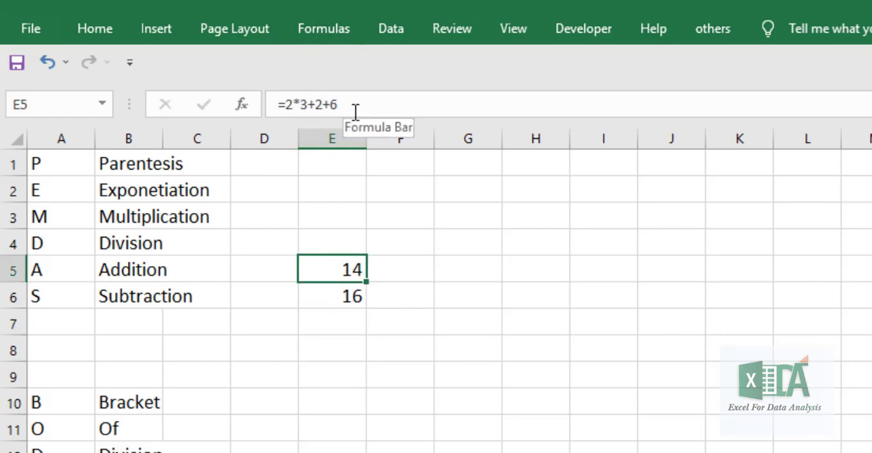
click(333, 324)
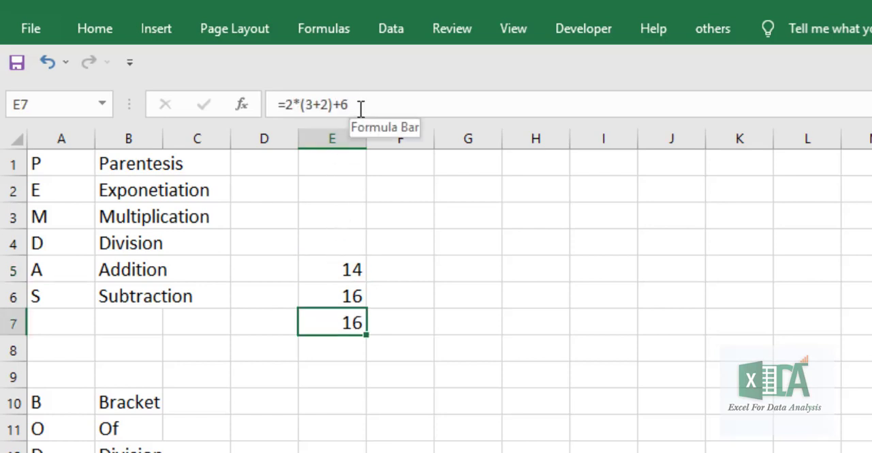
click(361, 109)
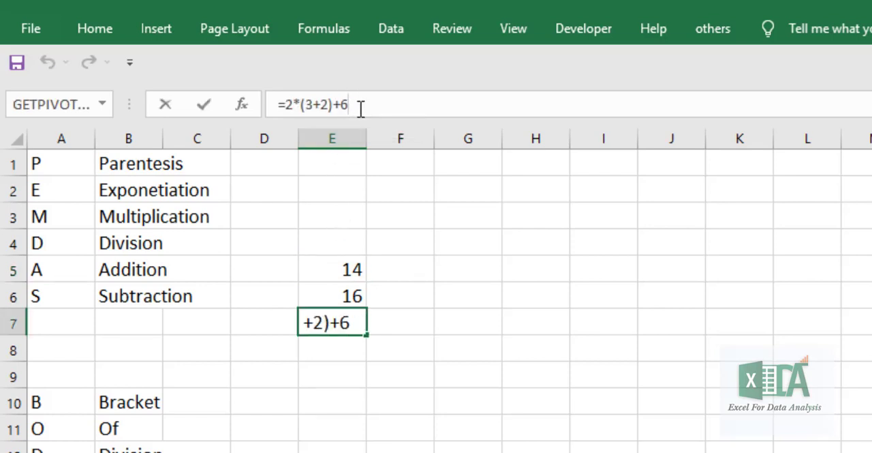
text())
click(302, 95)
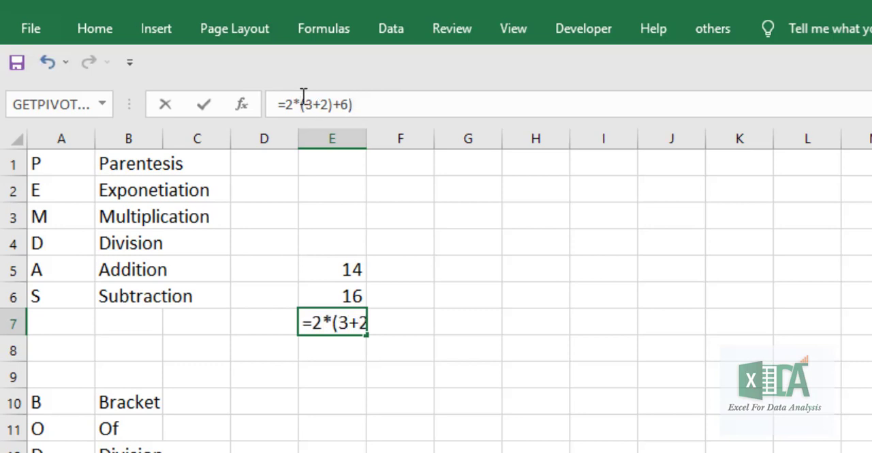
text(()
key(Return)
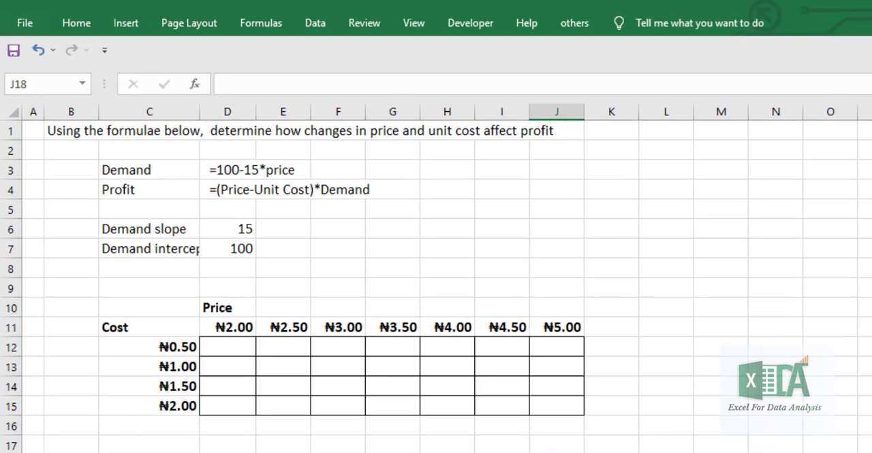
On the price and unit cost sheet, start the profit formula in D12 with price minus unit cost, =(D11-C12)
click(234, 167)
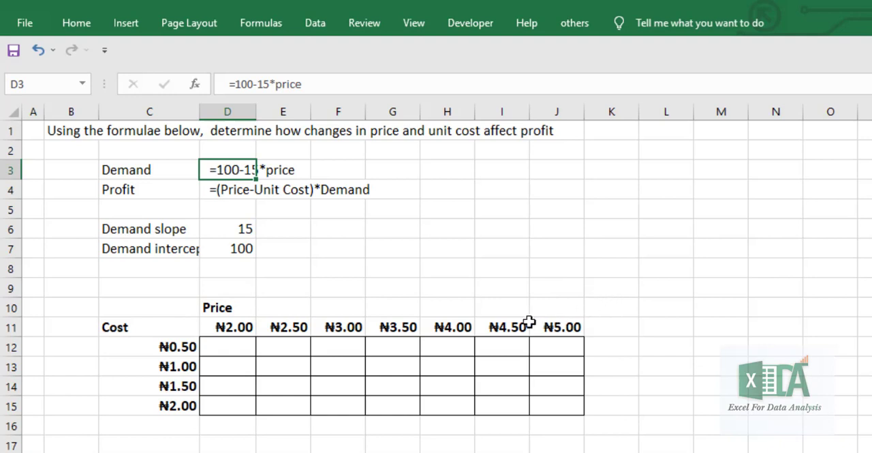
click(245, 344)
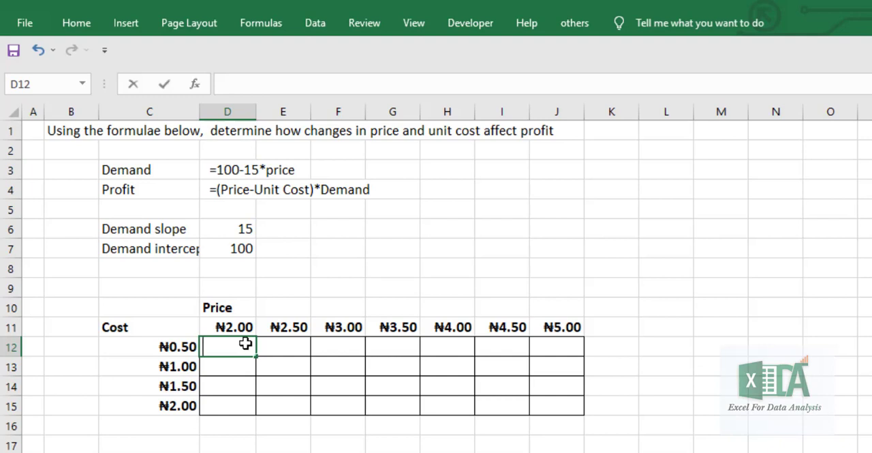
text(=)
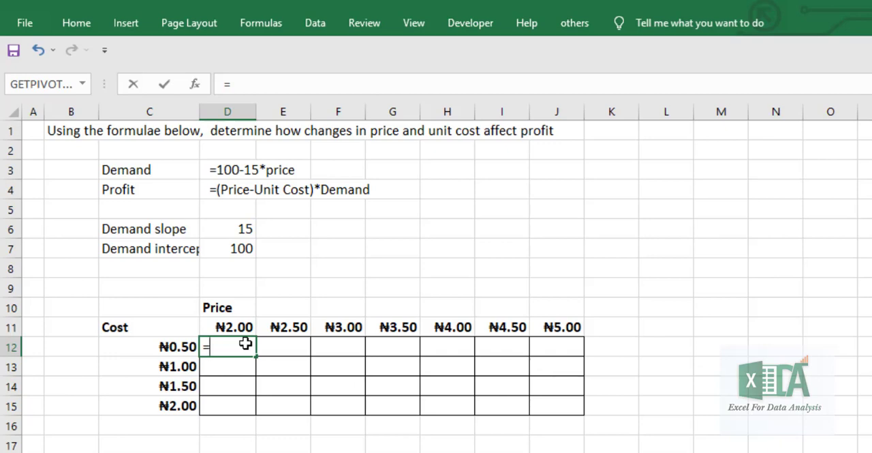
text(()
click(233, 320)
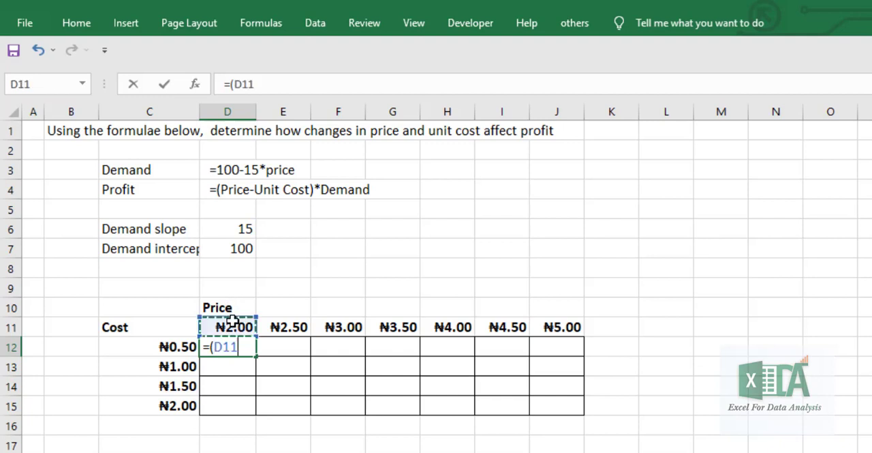
text(-)
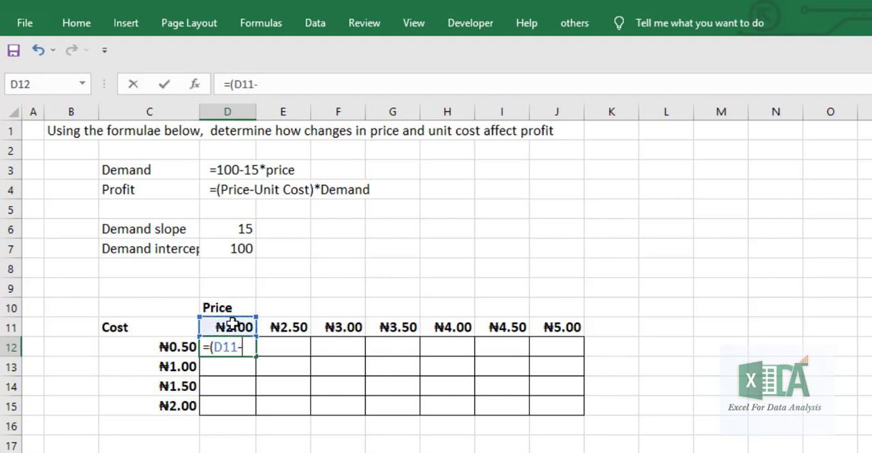
click(183, 344)
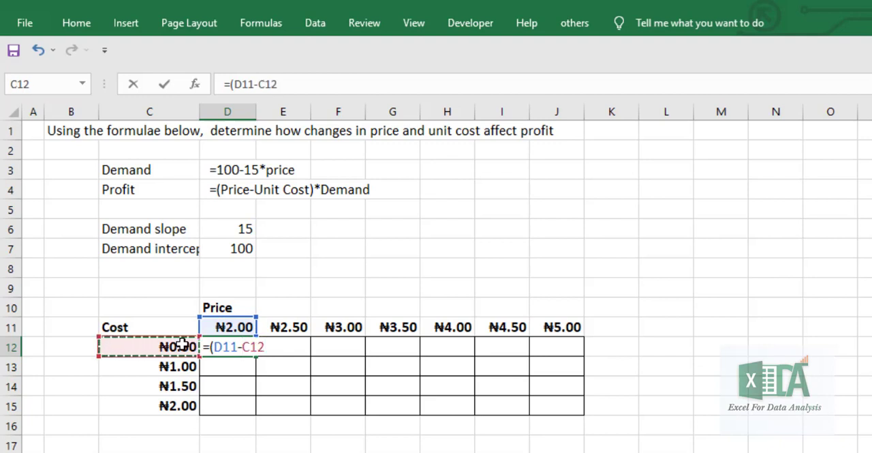
text())
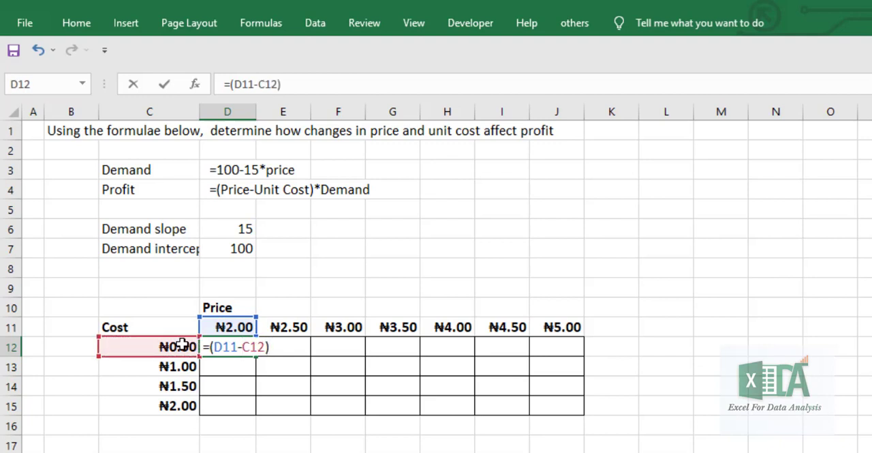
text(*()
Multiply the margin in the D12 formula by the demand intercept minus slope, times price: *(D7-D6)*D11
click(245, 248)
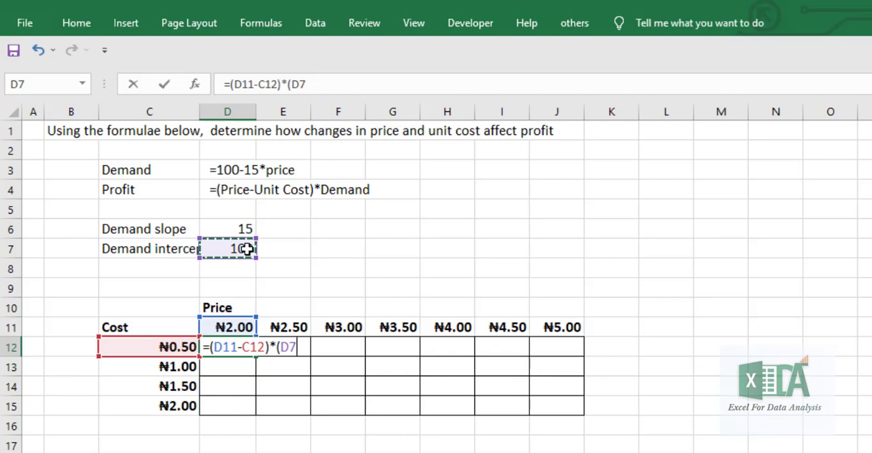
text(-)
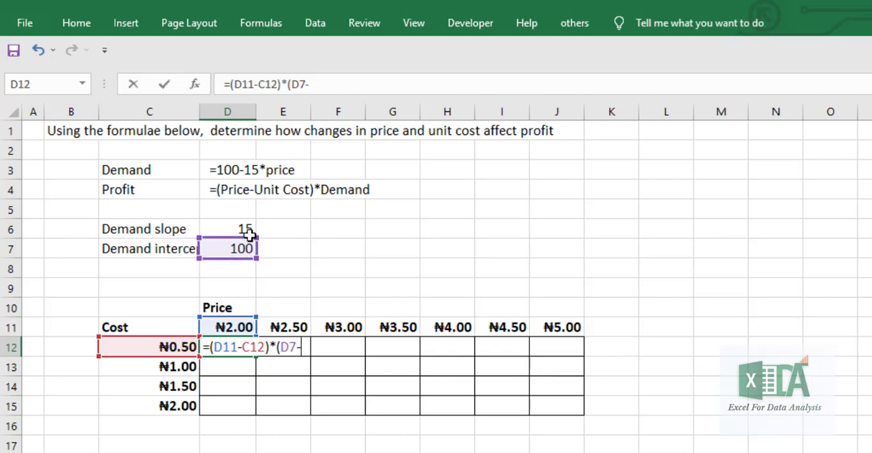
click(245, 229)
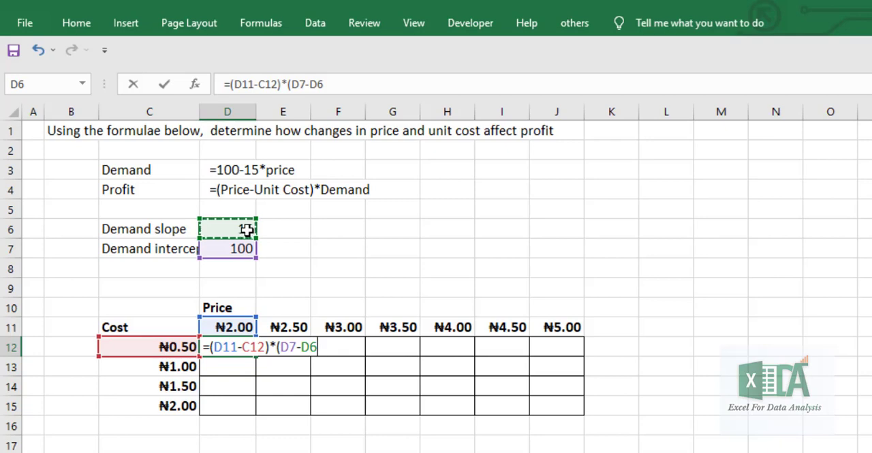
text())
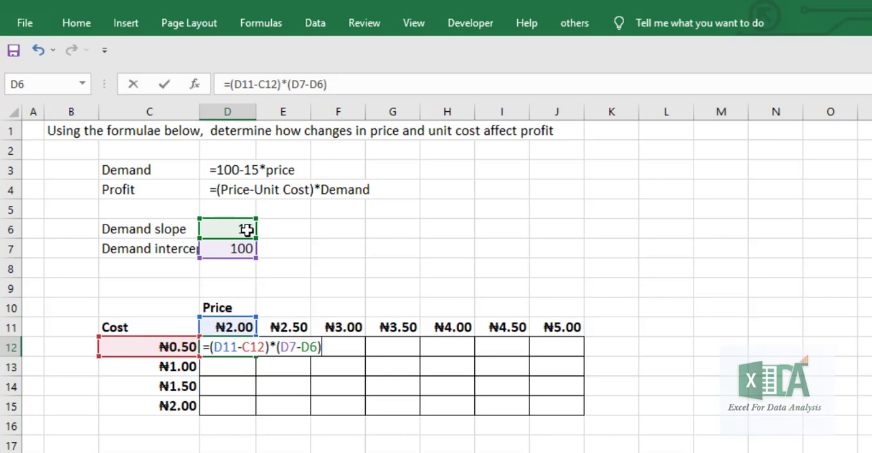
text(*)
click(230, 325)
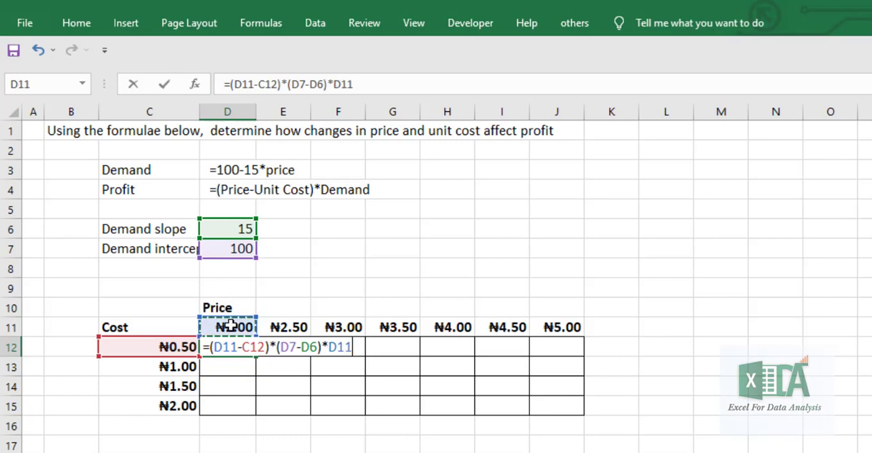
Enclose the demand part in outer brackets and enter the D12 formula as =(D11-C12)*((D7-D6)*D11)
click(372, 83)
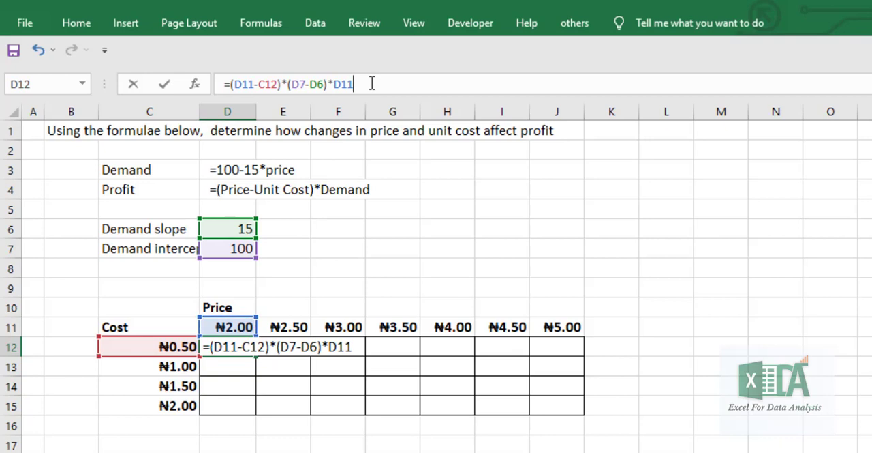
text())
click(289, 83)
text(()
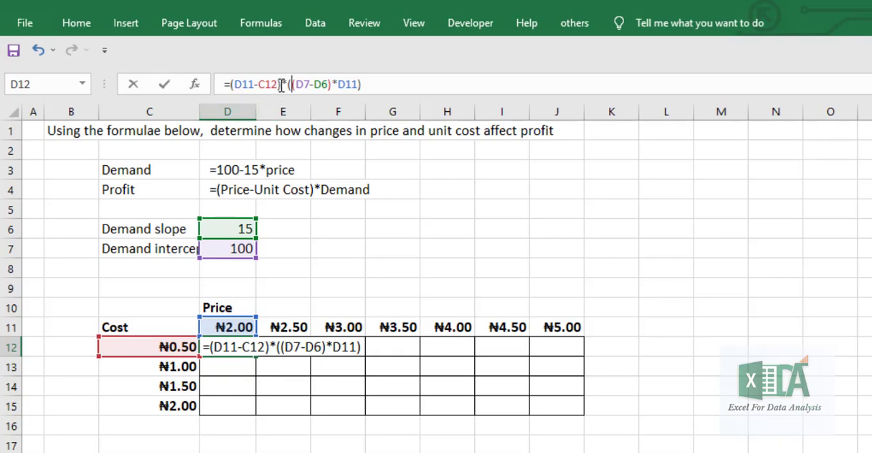
key(Return)
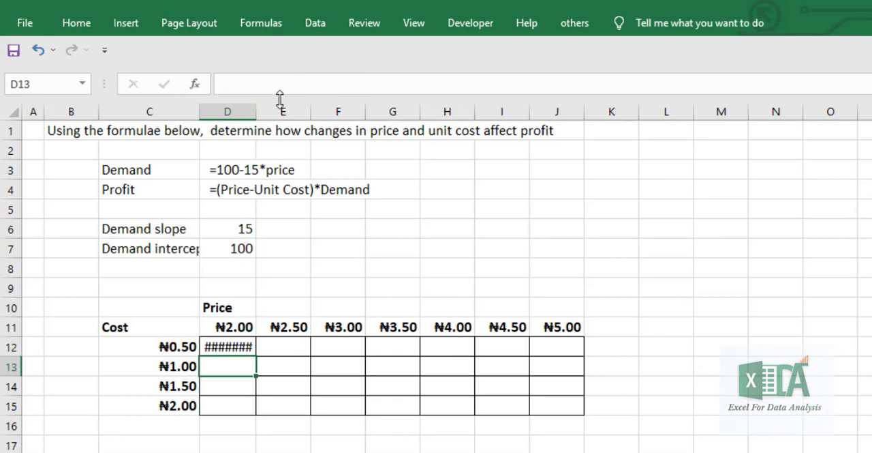
Widen the price columns D through J of the profit table so that currency amounts fit
drag(259, 111, 279, 111)
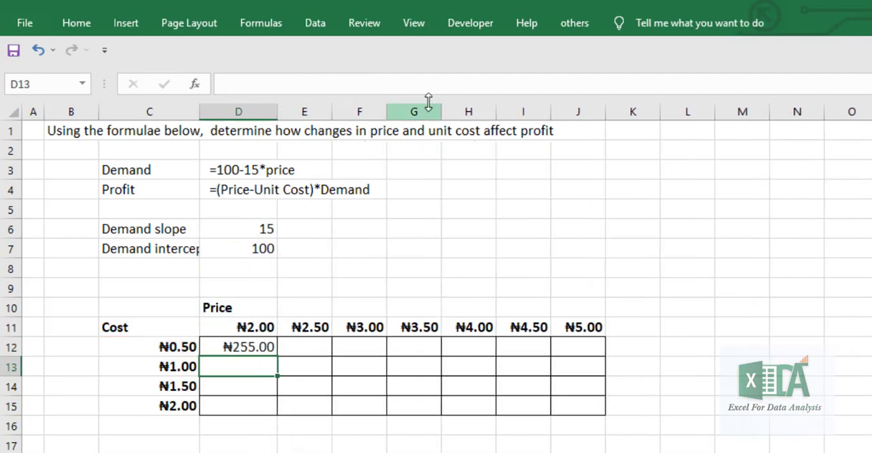
drag(333, 111, 352, 112)
drag(407, 111, 429, 112)
drag(482, 115, 523, 113)
drag(578, 113, 588, 112)
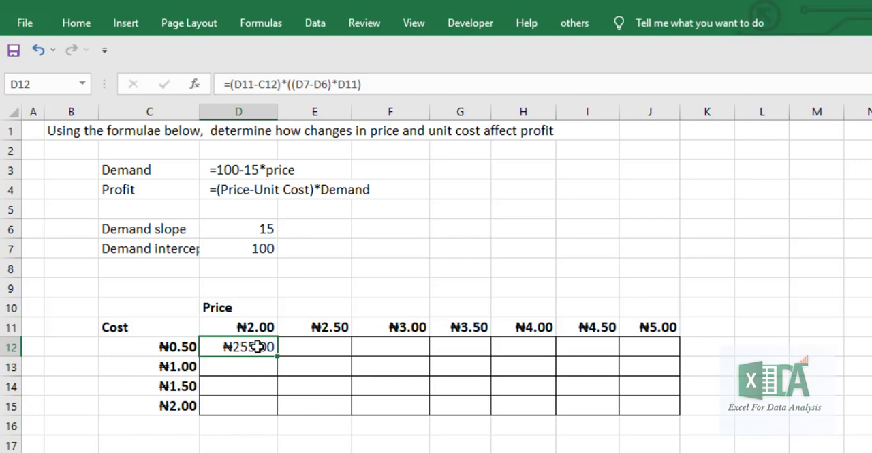
In the D12 profit formula, fix the row of the first price reference as D$11 and the unit cost column as $C12
double_click(257, 347)
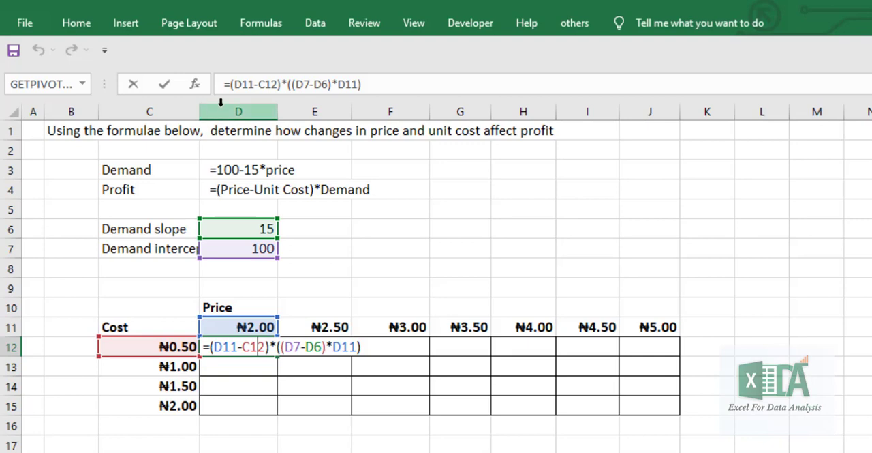
click(247, 83)
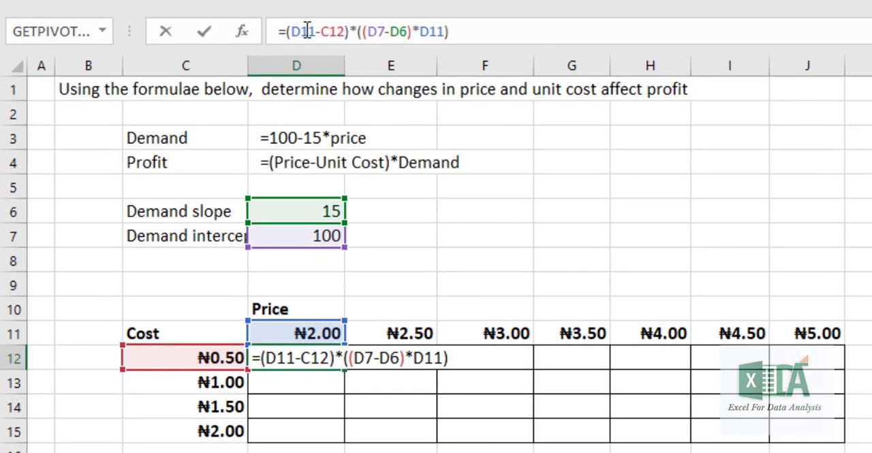
double_click(307, 30)
key(F4)
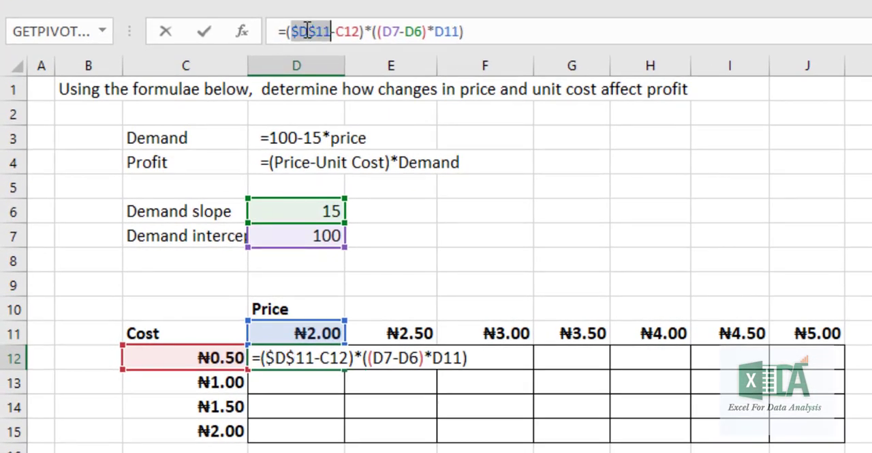
key(F4)
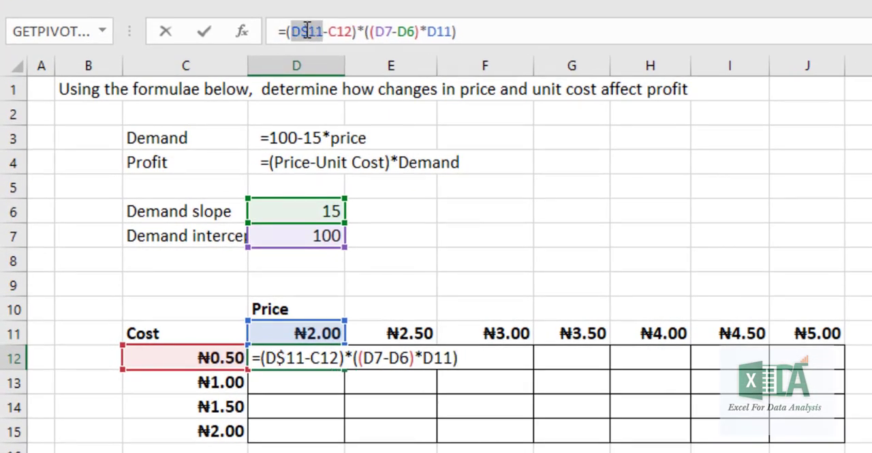
click(342, 30)
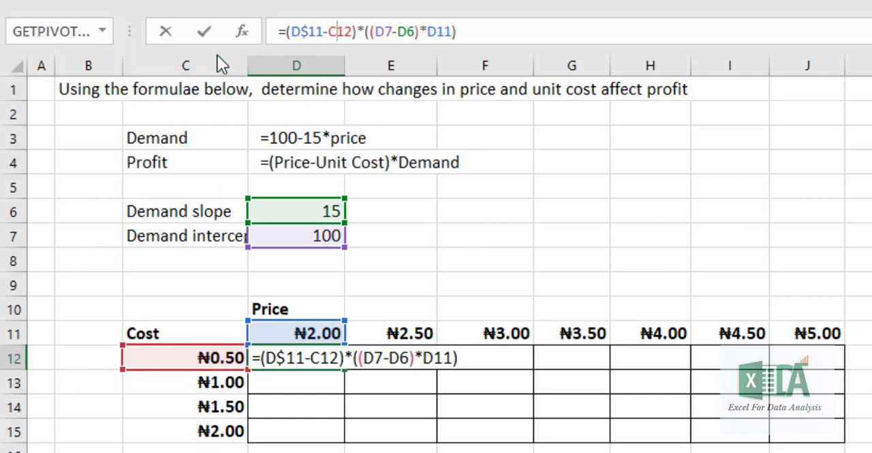
click(330, 32)
text($)
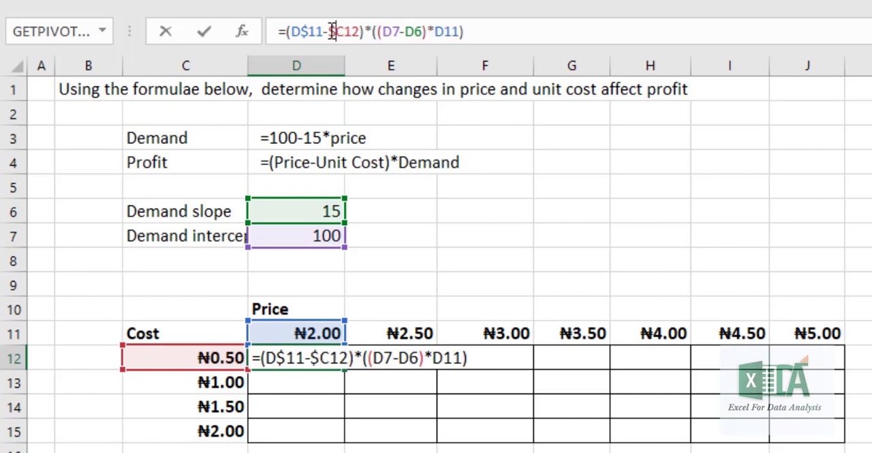
Make the demand references absolute as $D$7 and $D$6, fix the last price as D$11, and enter the D12 formula
click(394, 32)
key(F4)
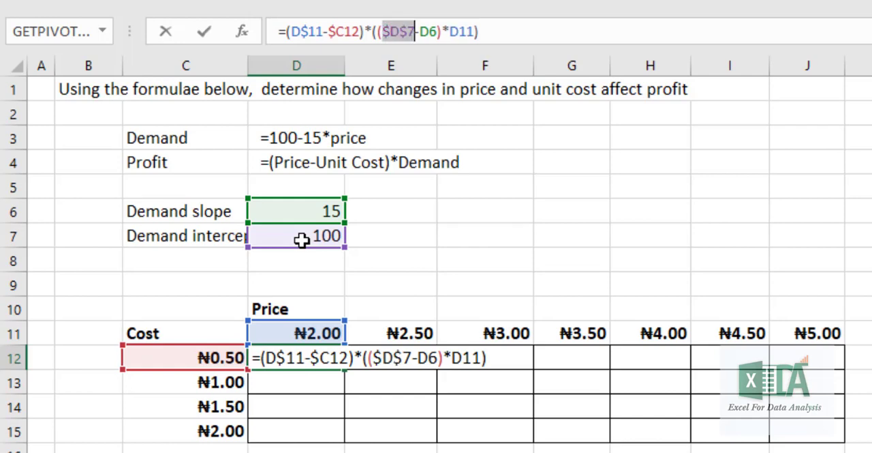
click(430, 30)
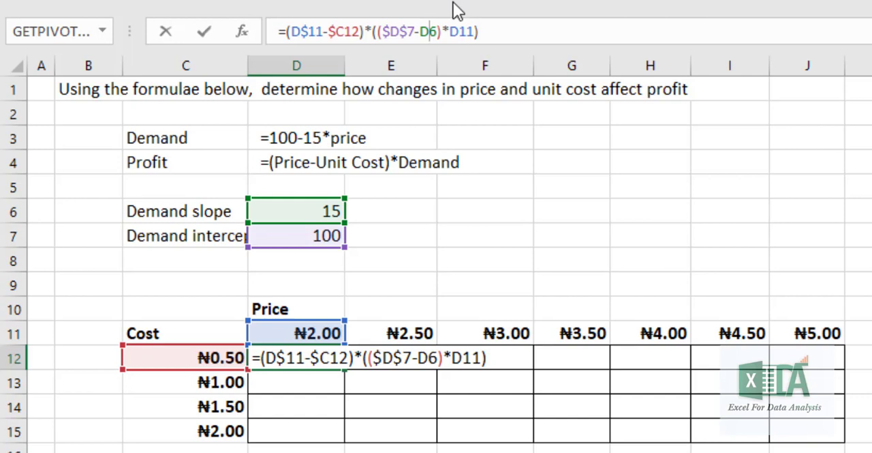
key(F4)
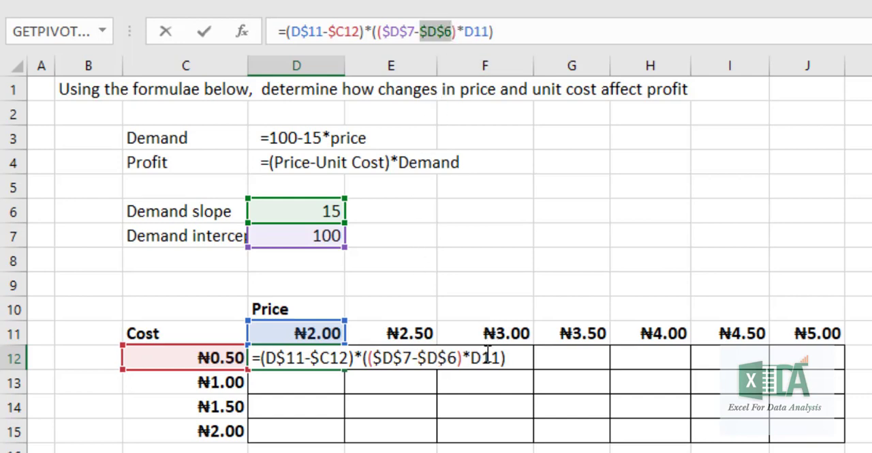
click(480, 30)
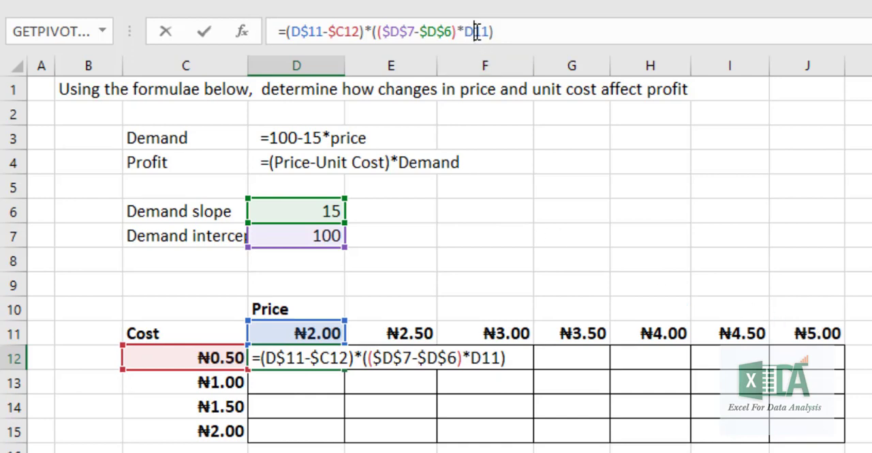
text($)
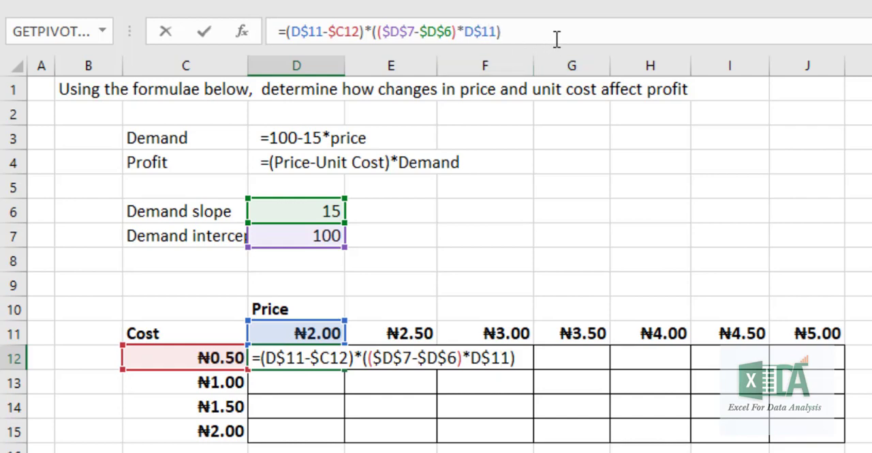
key(Return)
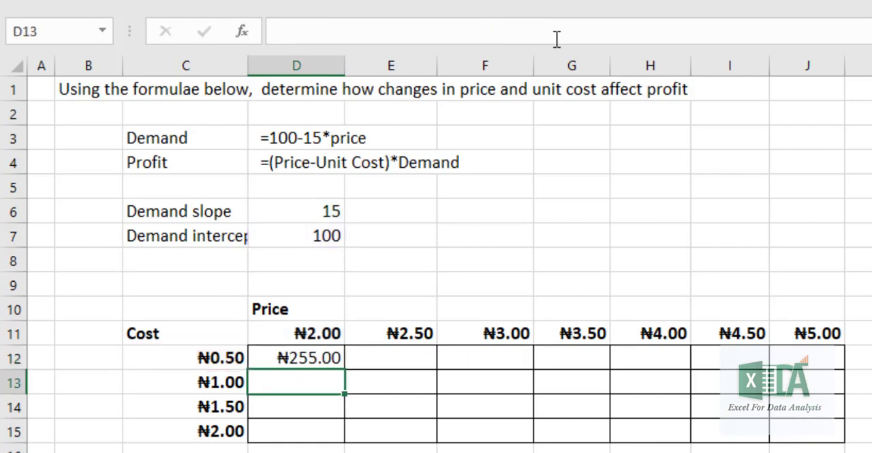
Fill the D12 profit formula across the table D12:J15 and widen columns H through J to fit the amounts
click(326, 361)
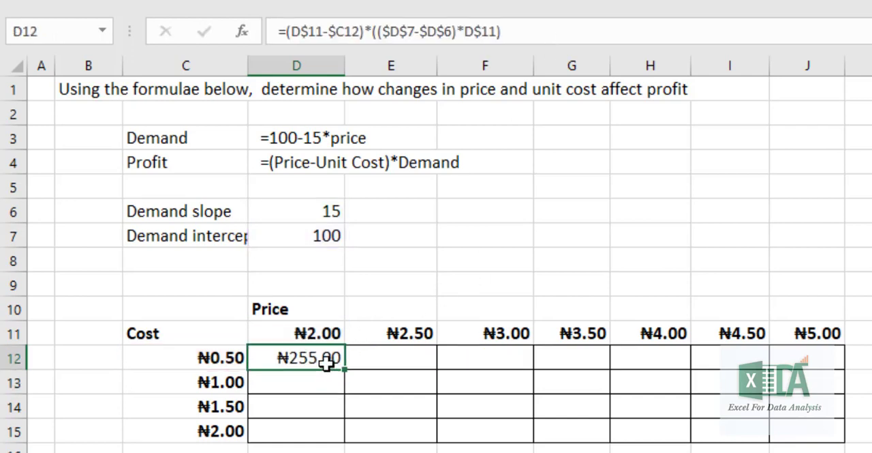
drag(343, 373, 846, 444)
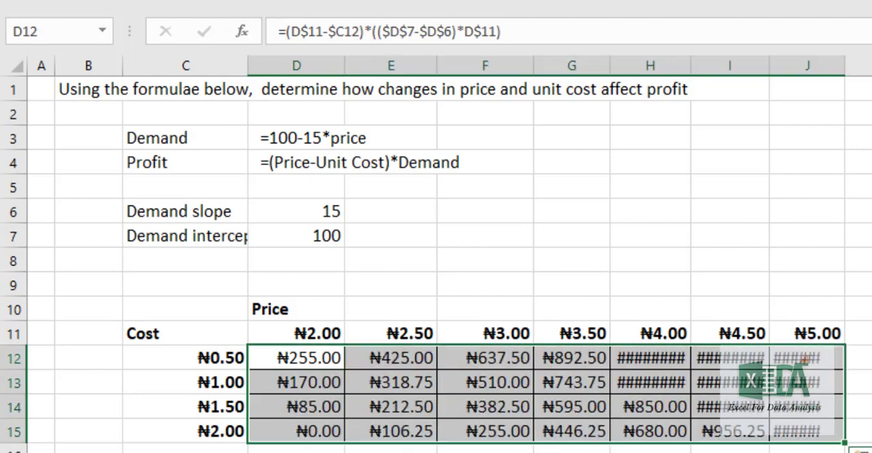
drag(848, 65, 865, 69)
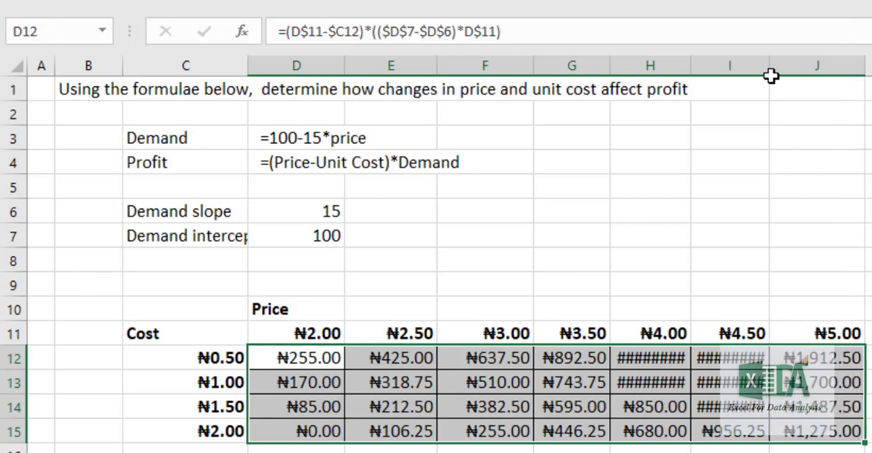
drag(771, 71, 785, 71)
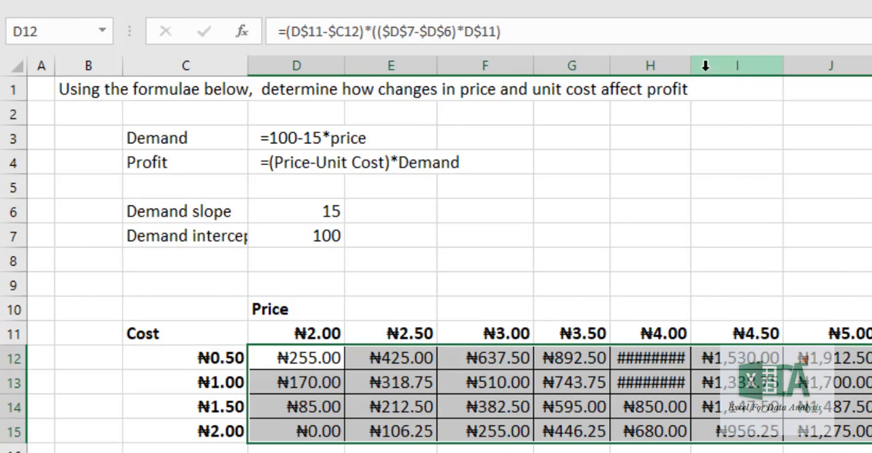
drag(690, 66, 711, 68)
Check which price, cost and demand cells the copied profit formulas in J15 and J13 refer to
double_click(860, 431)
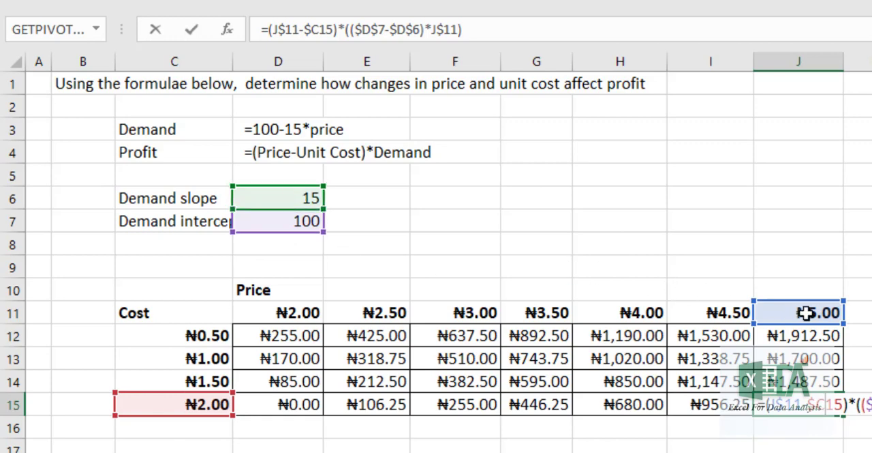
key(Return)
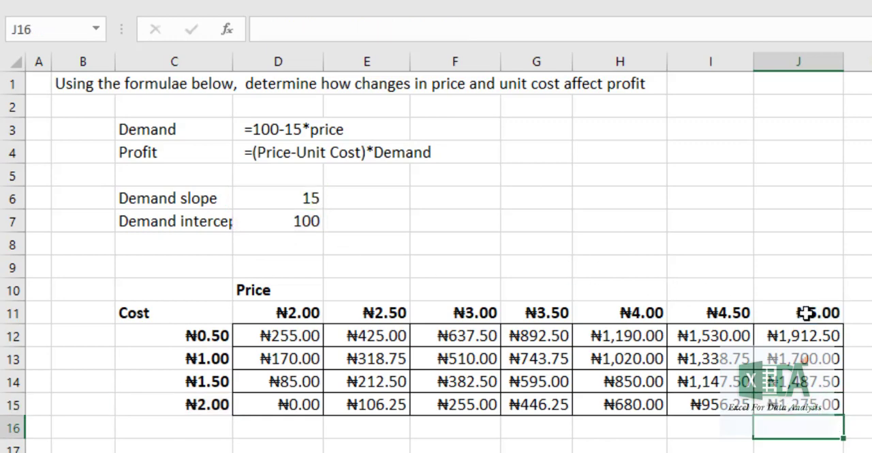
double_click(808, 356)
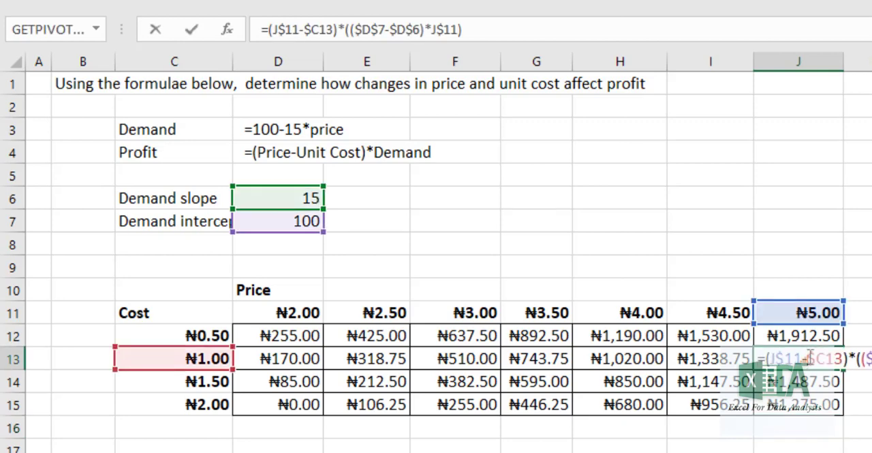
key(Return)
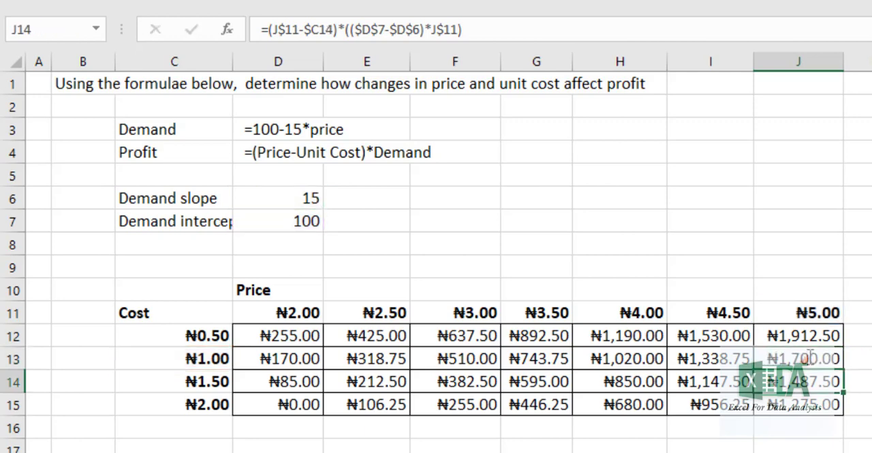
click(608, 359)
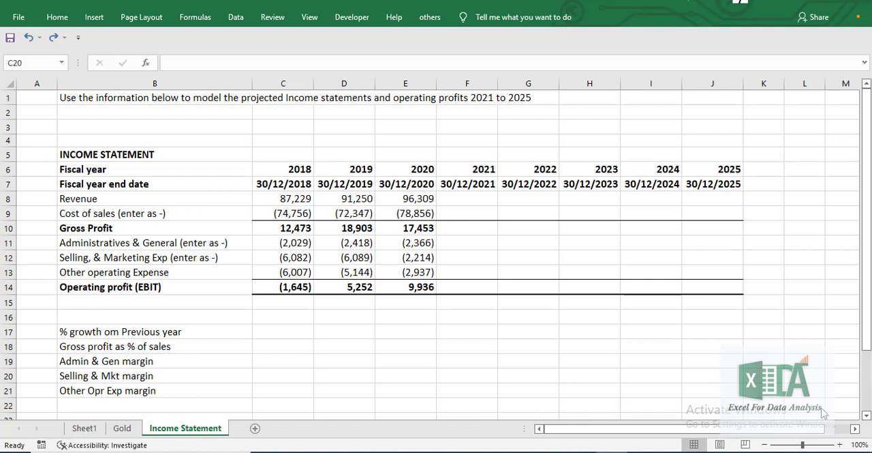
click(296, 171)
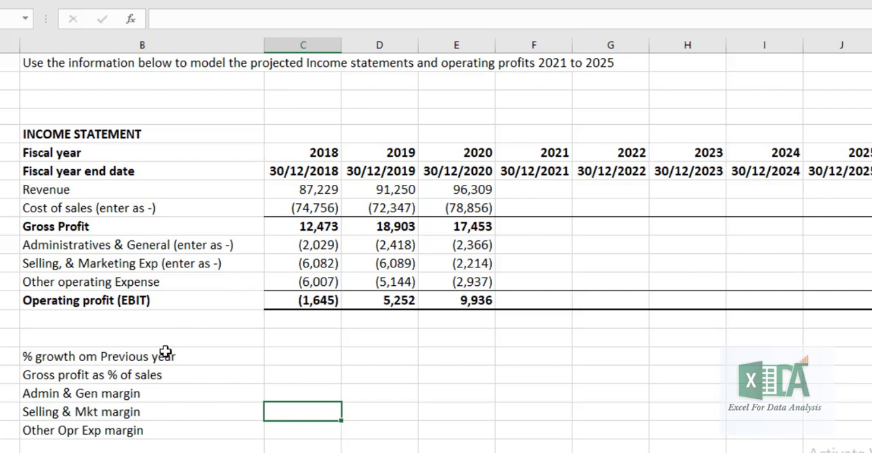
drag(166, 352, 163, 436)
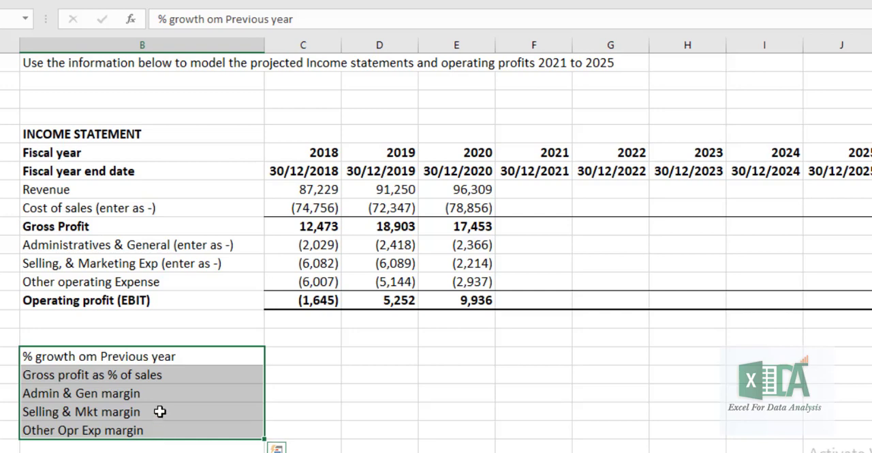
click(298, 354)
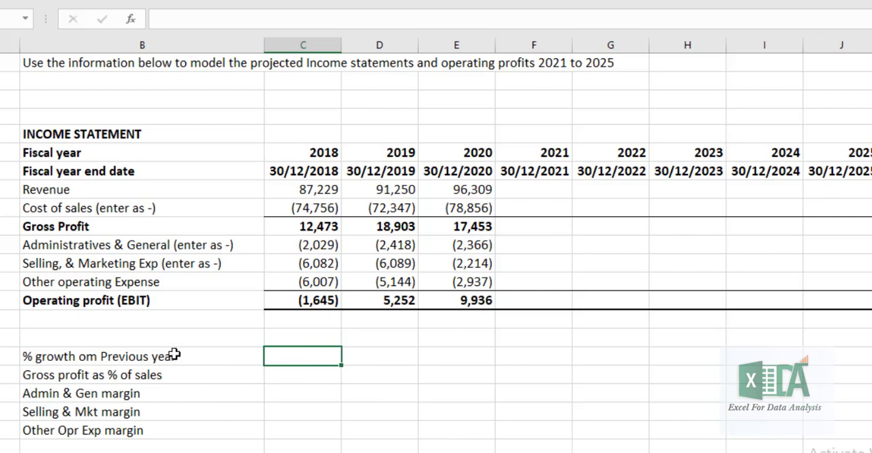
On the Income Statement sheet, prefix the growth label in B17 so it reads "Revenue - % growth om Previous year"
click(115, 356)
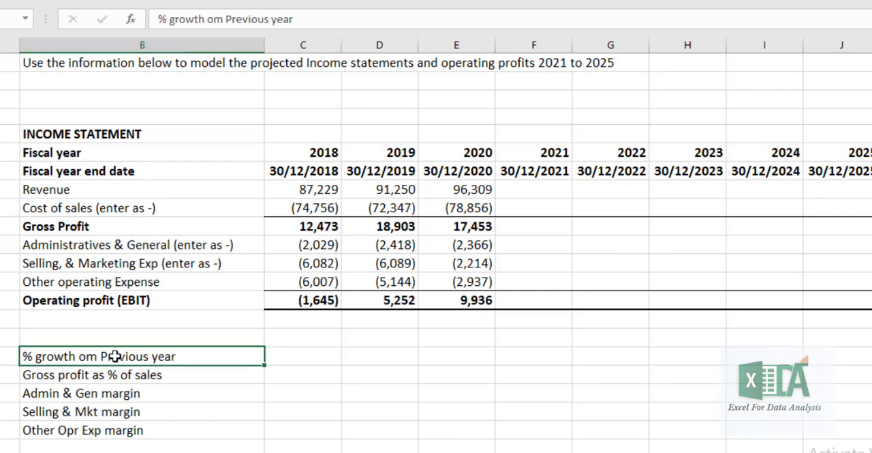
click(154, 20)
text(Reve)
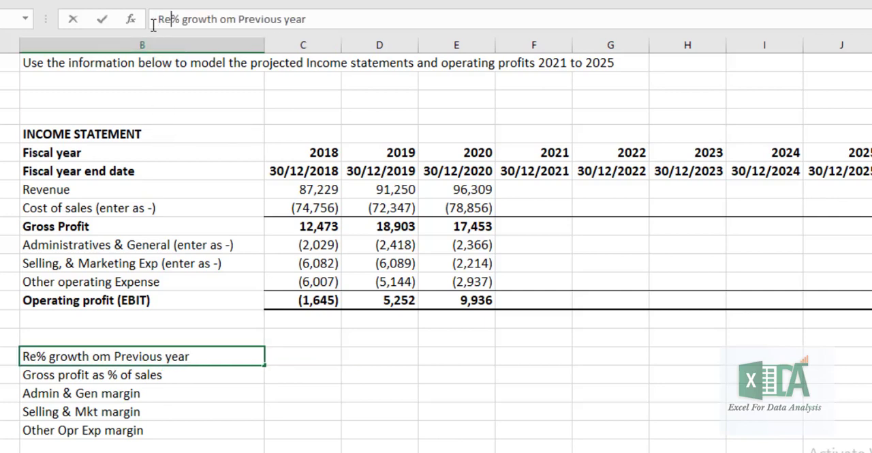
text(nue )
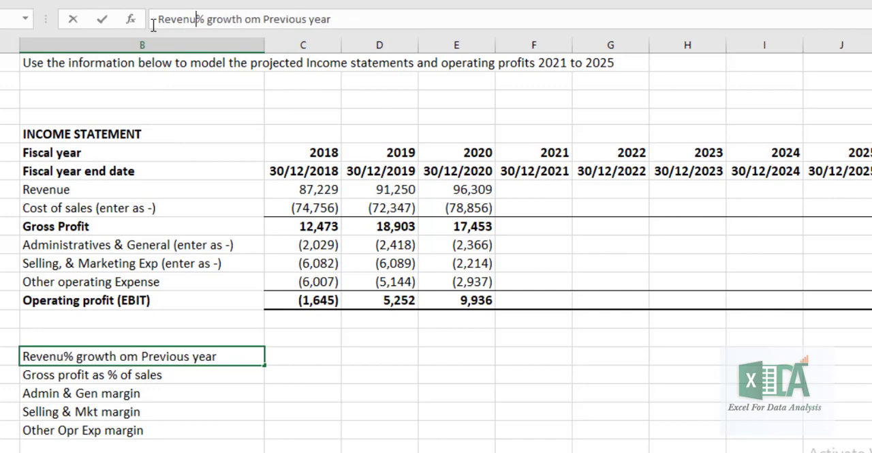
text(-)
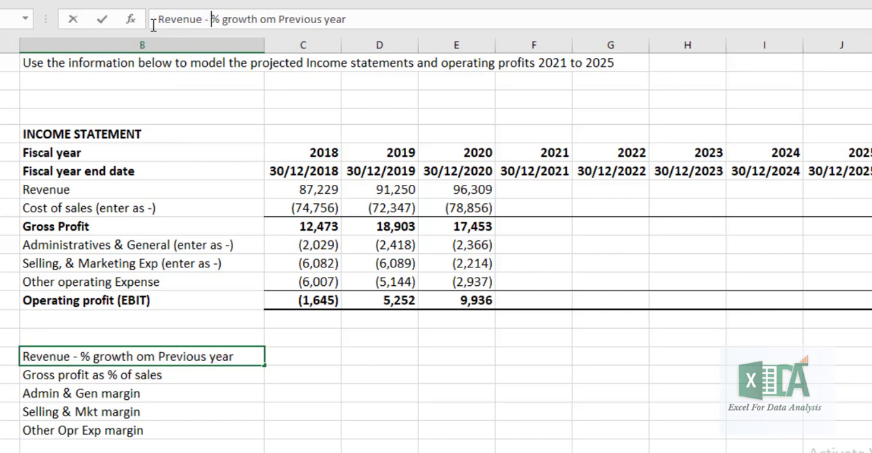
key(Return)
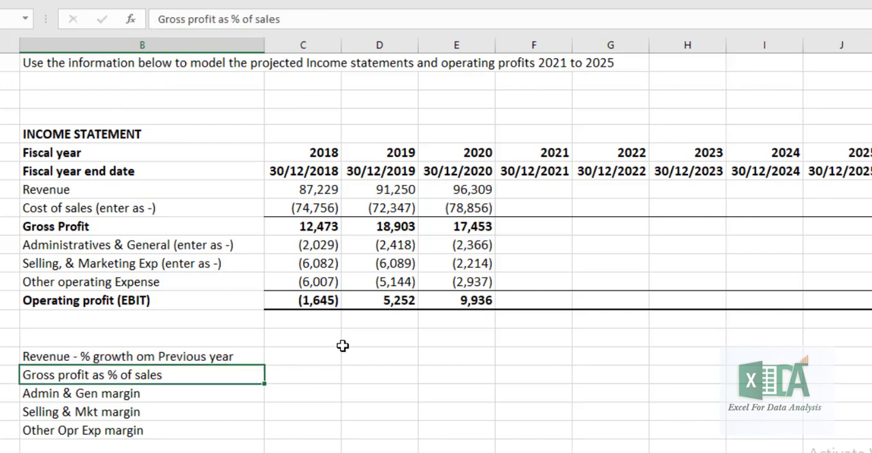
click(319, 357)
text(=)
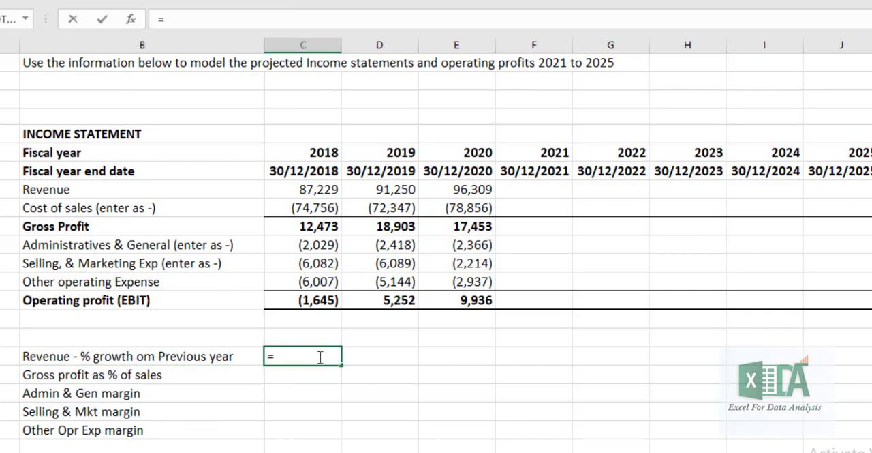
key(BackSpace)
Calculate the 2019 revenue growth in D17 with =(D8-C8)/C8 and fill the formula across to E17 for 2020
key(Tab)
text(=)
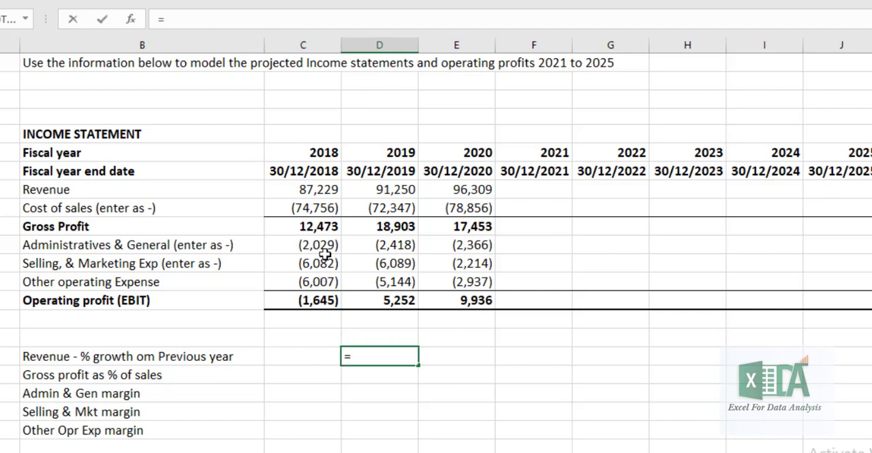
click(391, 189)
text(-)
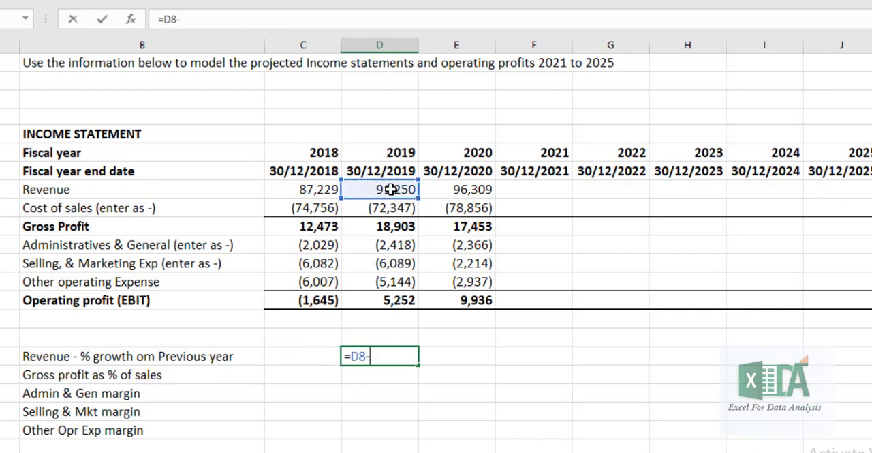
click(331, 189)
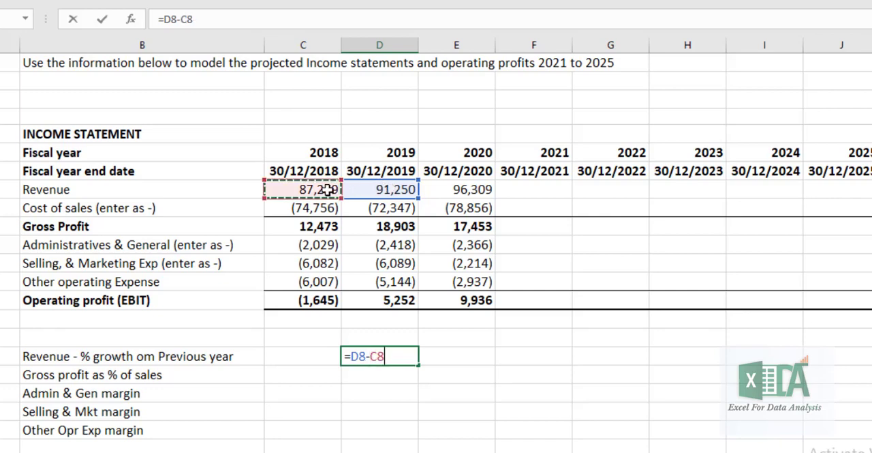
click(164, 19)
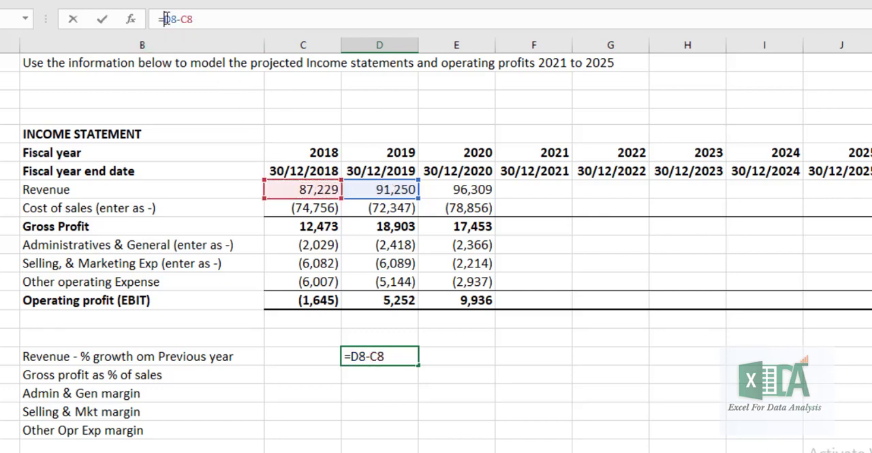
text(()
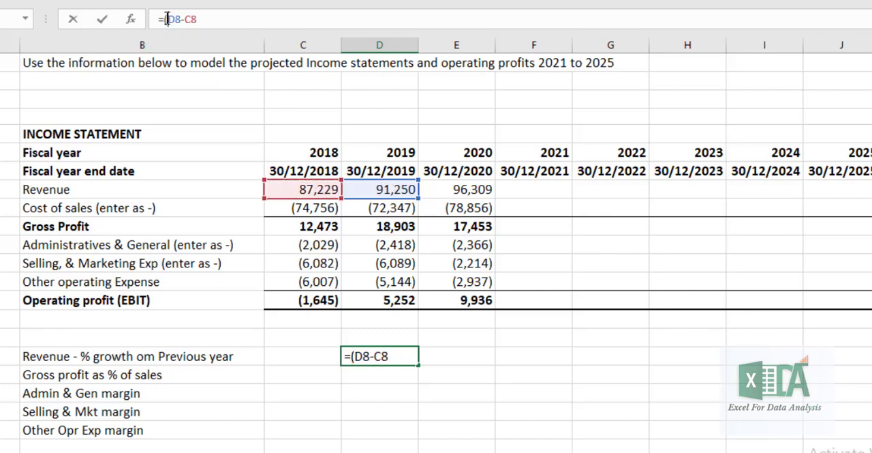
click(201, 19)
text()/)
click(309, 192)
key(Return)
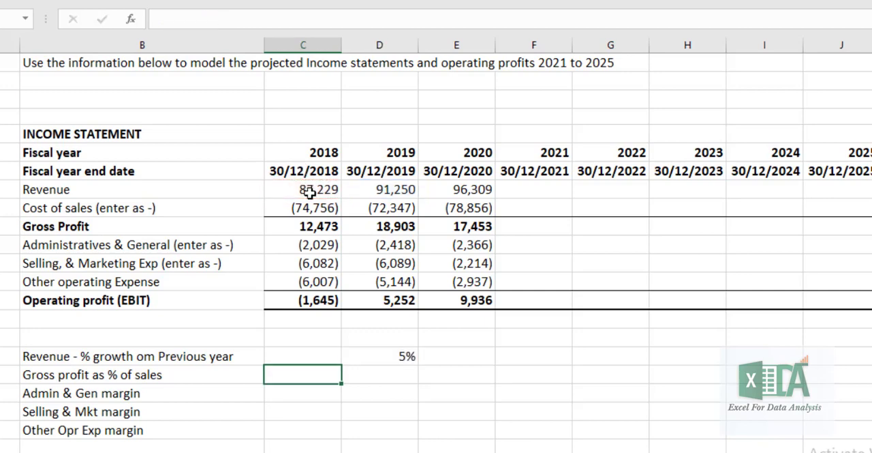
click(401, 354)
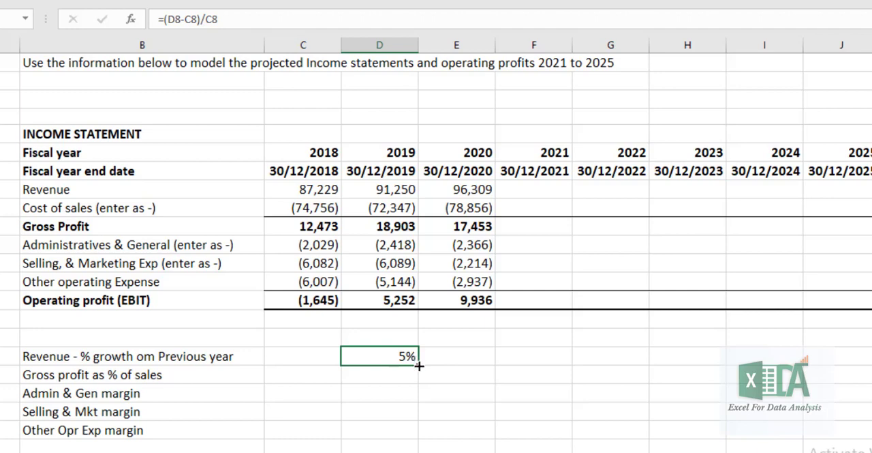
drag(419, 365, 496, 367)
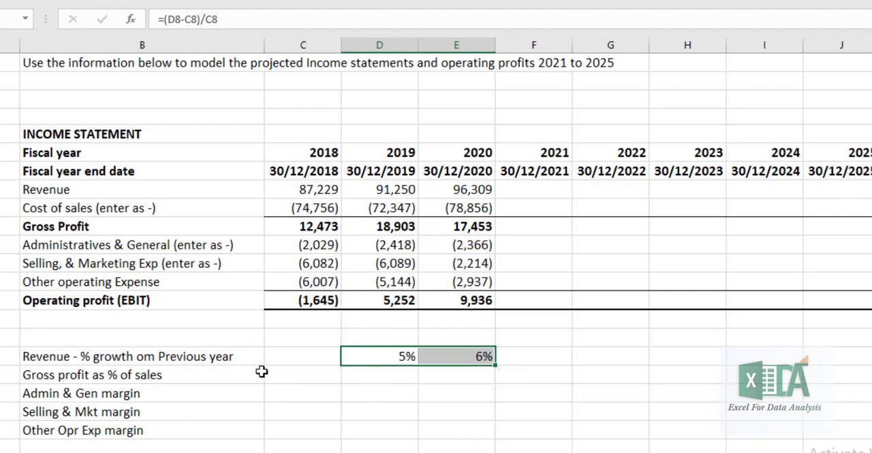
Calculate gross profit as a percentage of sales in C18 with =C10/C8 and fill it across to E18
click(324, 379)
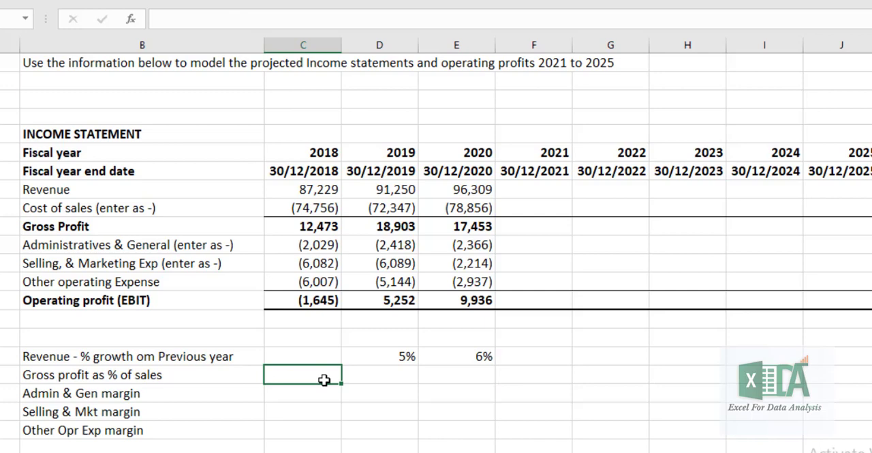
text(=)
click(319, 228)
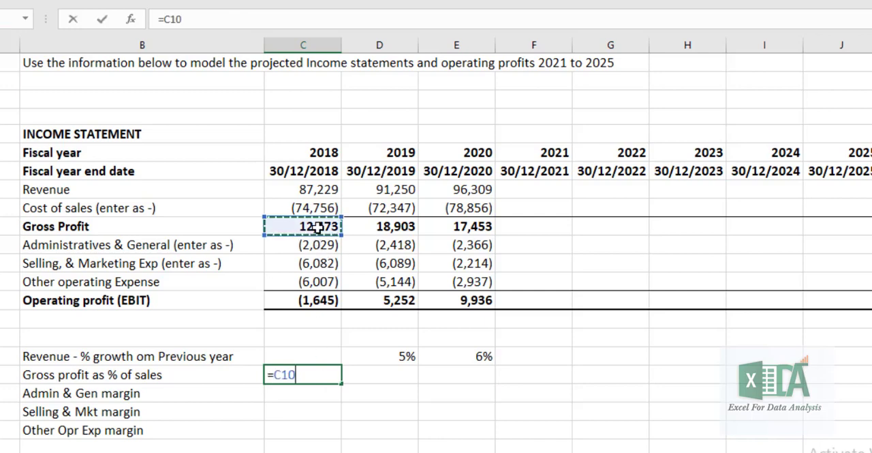
text(/)
click(317, 192)
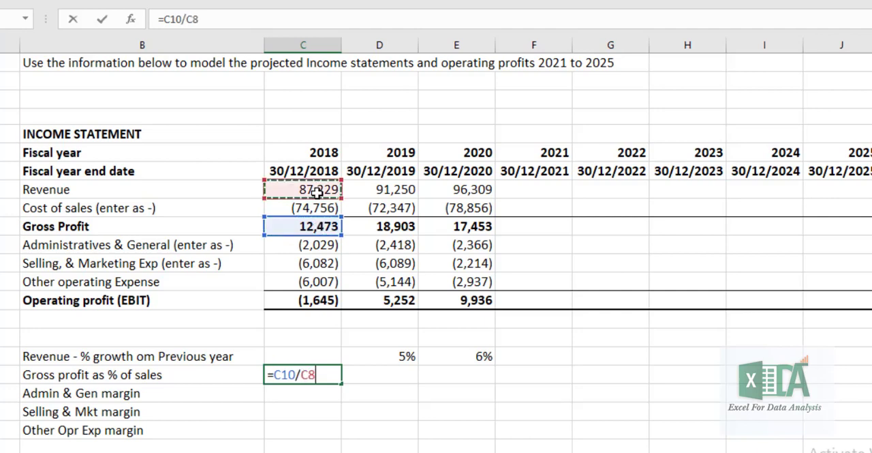
key(Return)
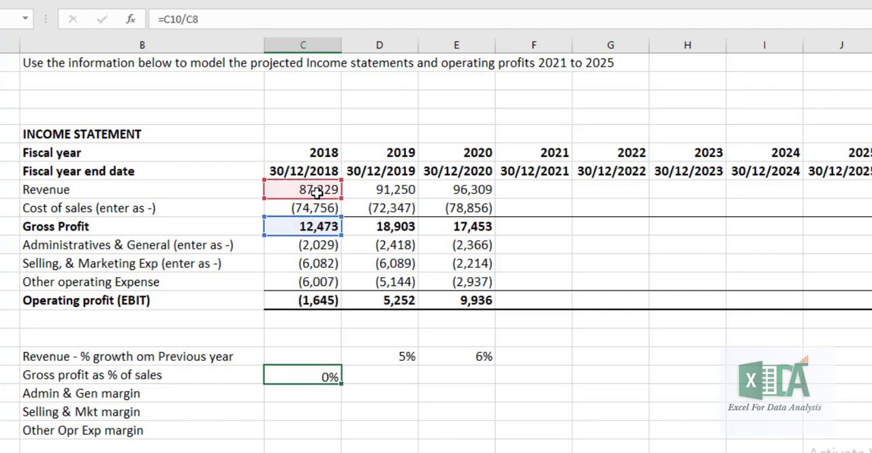
click(332, 374)
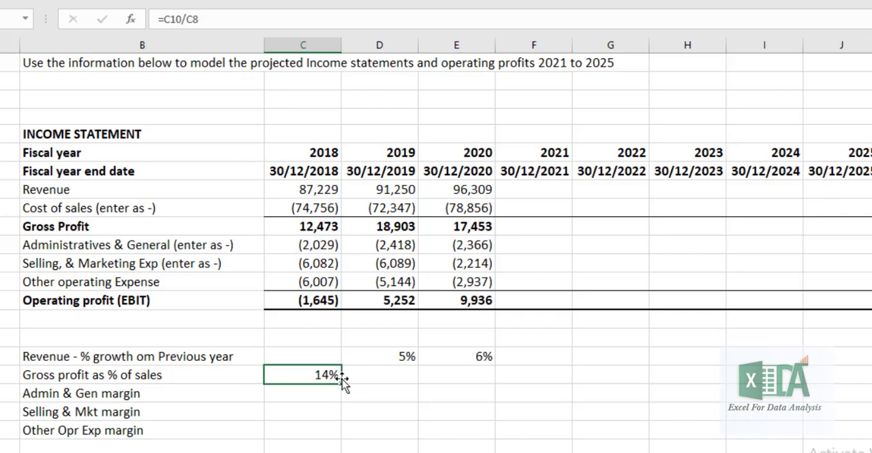
drag(345, 383, 477, 384)
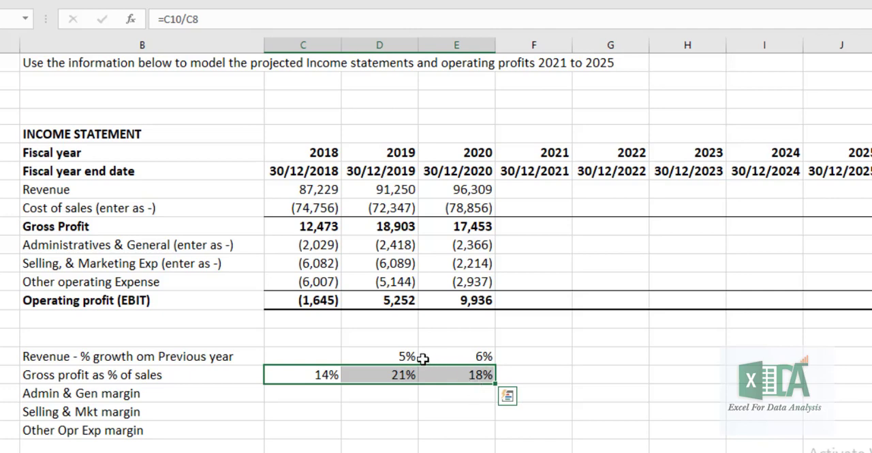
Calculate the 2018 Admin & Gen margin in C19 with =-C11/C8, negating the expense so the margin is positive
click(312, 392)
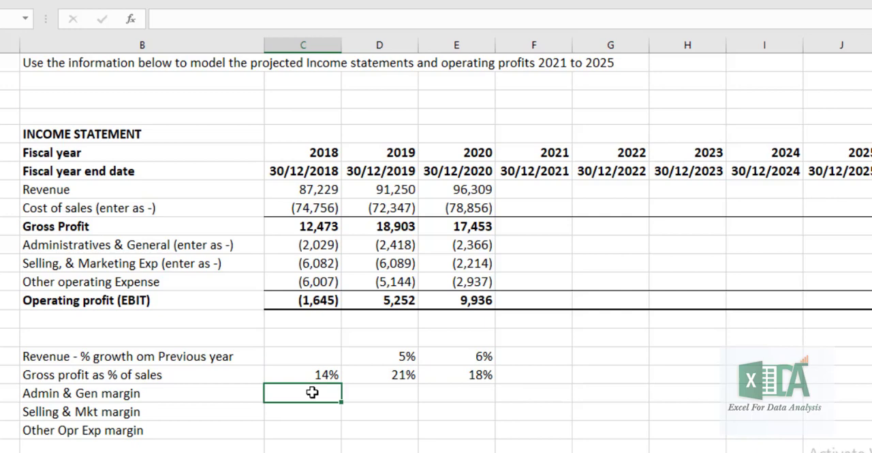
text(=)
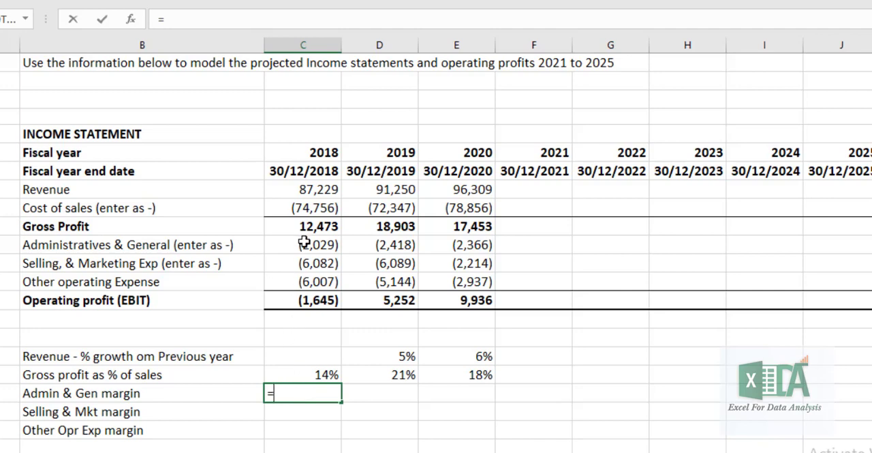
text(-)
click(311, 245)
text(/)
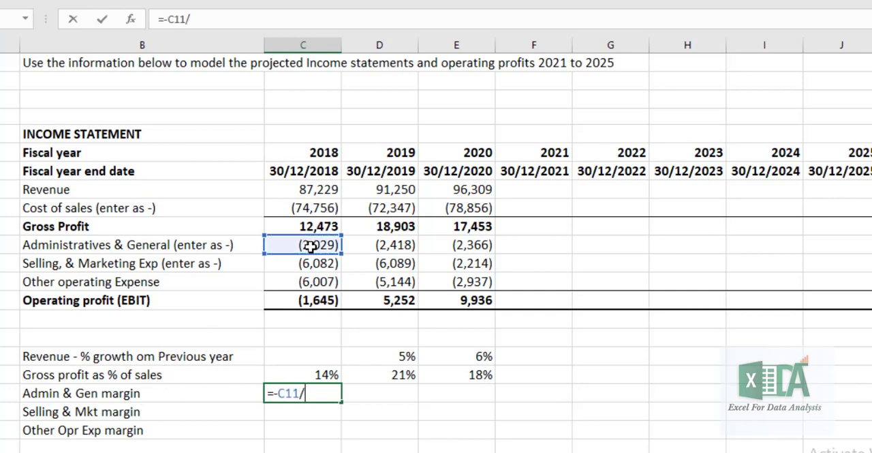
click(310, 189)
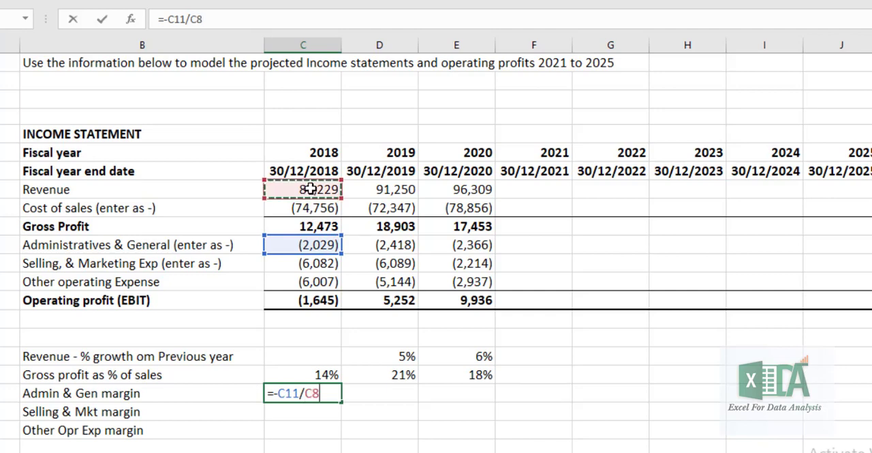
key(Return)
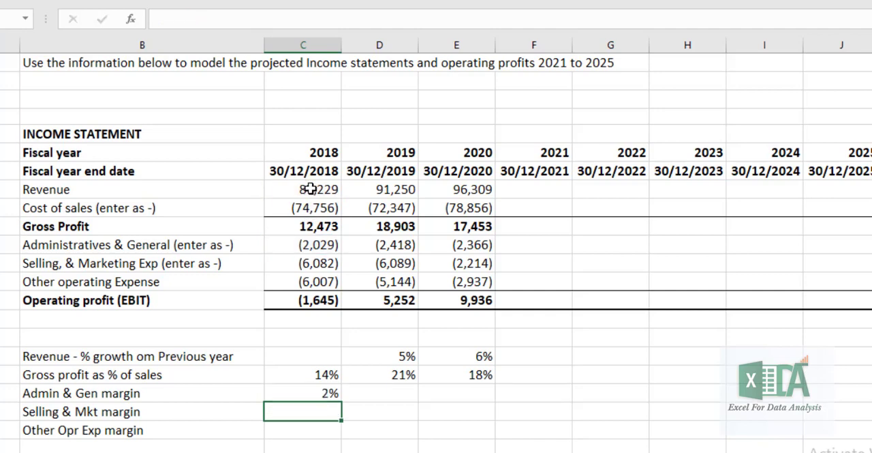
Lock the revenue row in the C19 margin formula so it reads =-C11/C$8
click(321, 392)
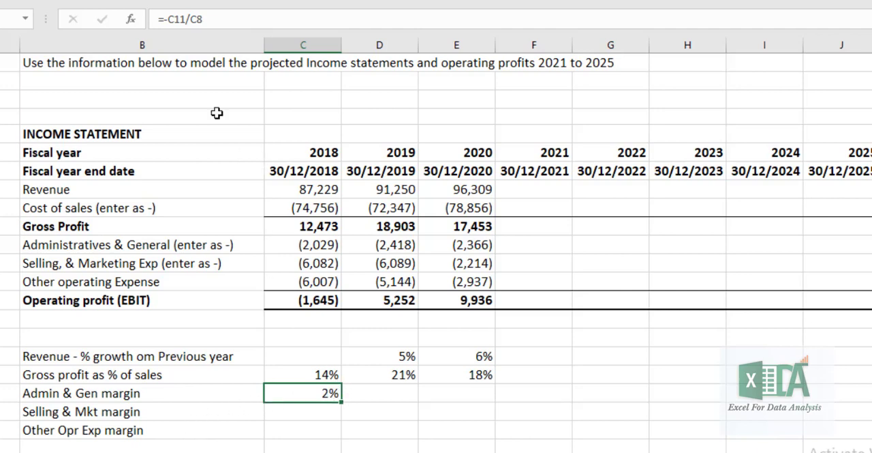
click(197, 18)
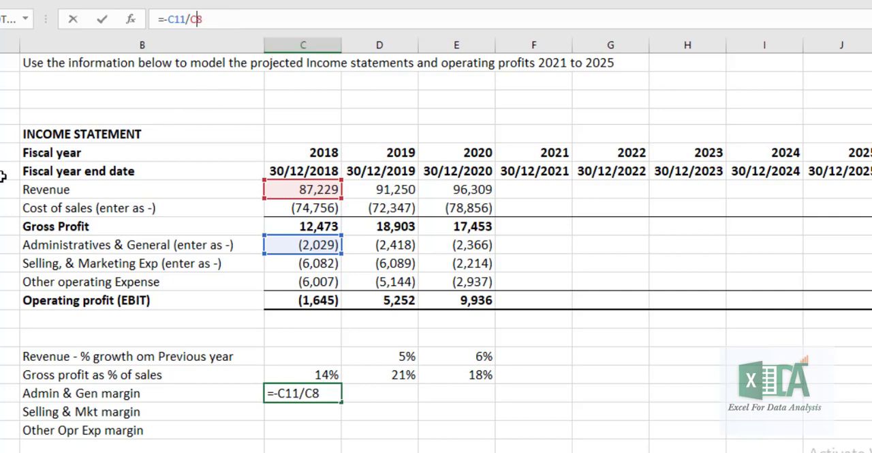
click(198, 18)
text($)
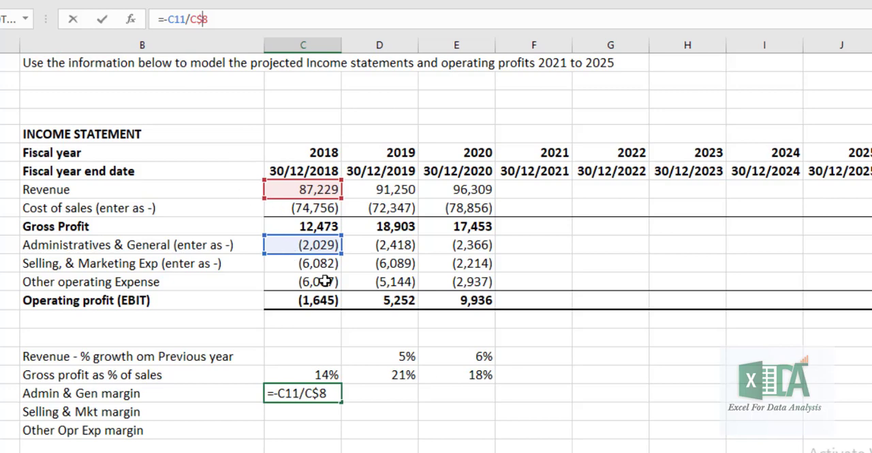
key(Return)
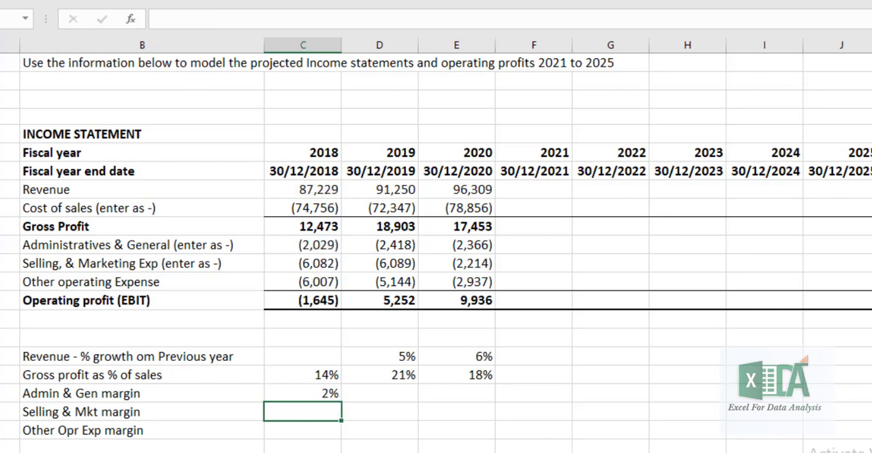
Fill the C19 margin formula across to E19 and down through the Selling & Mkt and Other Opr Exp margin rows
drag(318, 396, 436, 395)
key(ctrl+r)
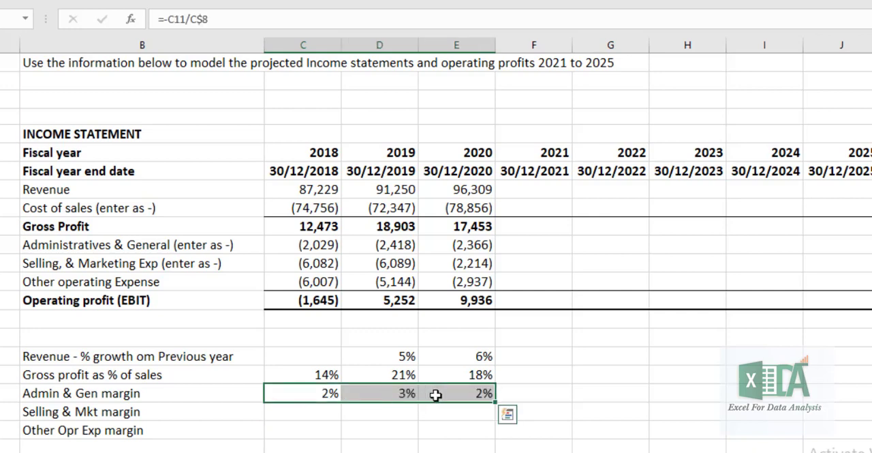
key(shift+Down)
key(shift+Down)
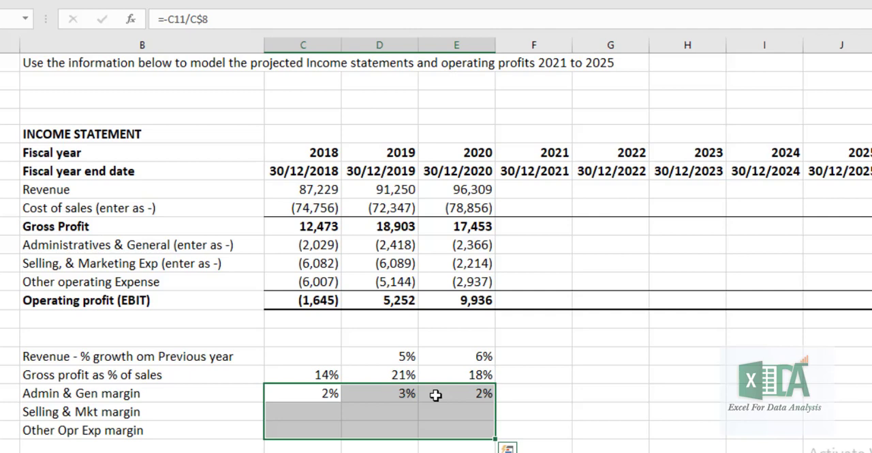
key(ctrl+d)
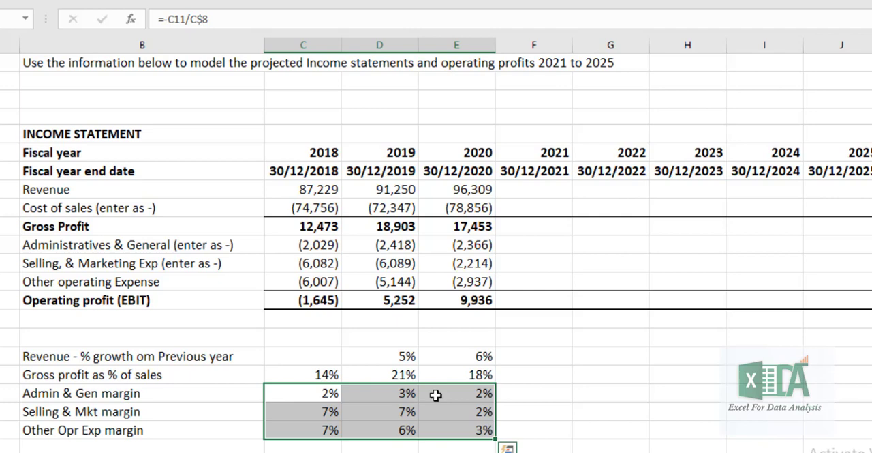
Project the 2021 revenue growth in F17 as the average of the two preceding years with =(E17+D17)/2
click(475, 355)
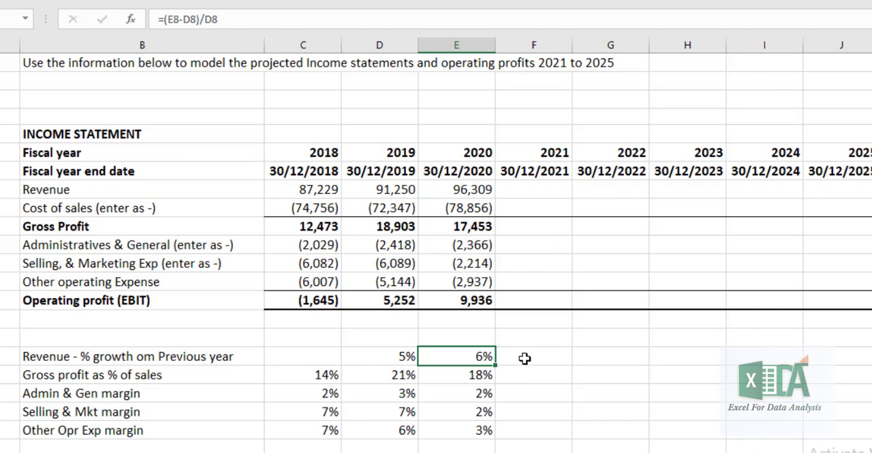
click(392, 359)
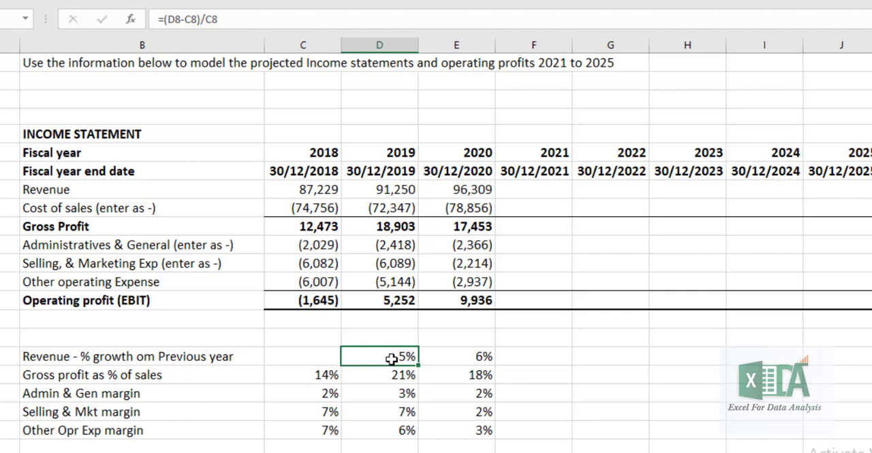
key(Right)
key(Right)
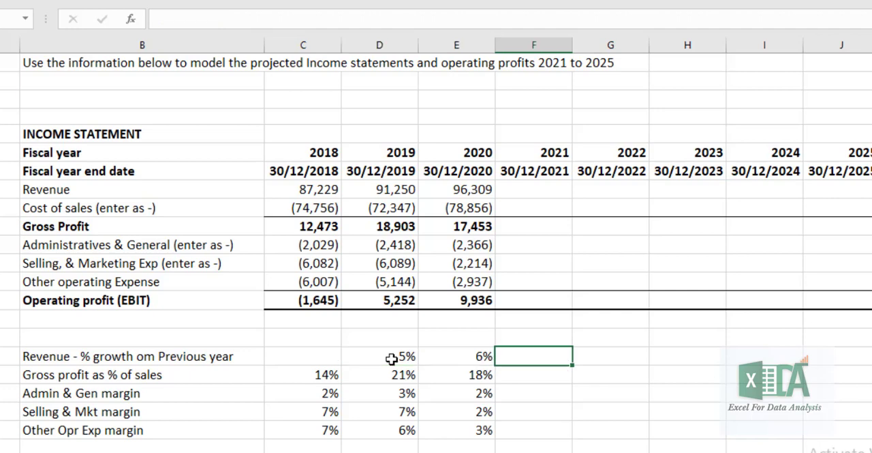
text(=()
click(469, 356)
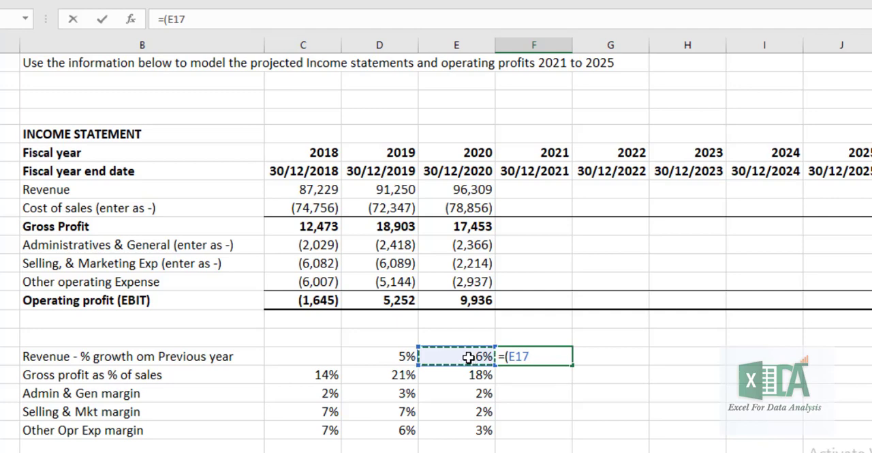
text(+)
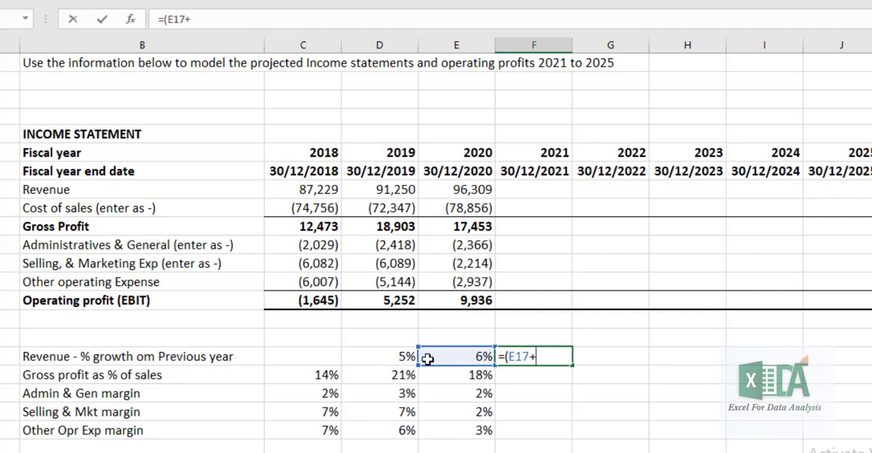
click(408, 356)
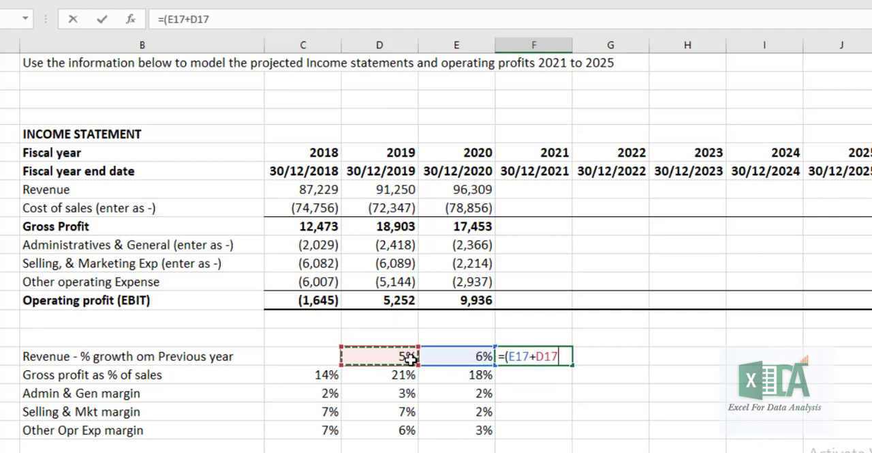
text()/2)
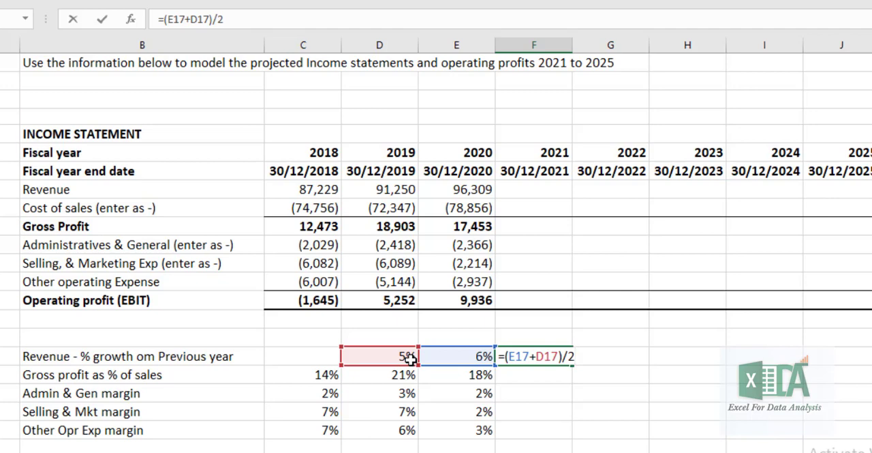
key(Return)
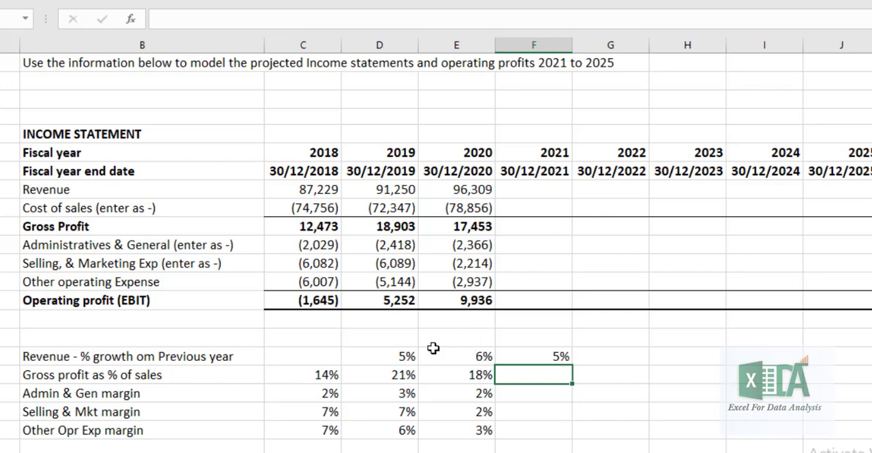
Select the 2019 and 2020 revenue growth rates in D17:E17 to review the values averaged for 2021
click(396, 355)
drag(418, 364, 483, 354)
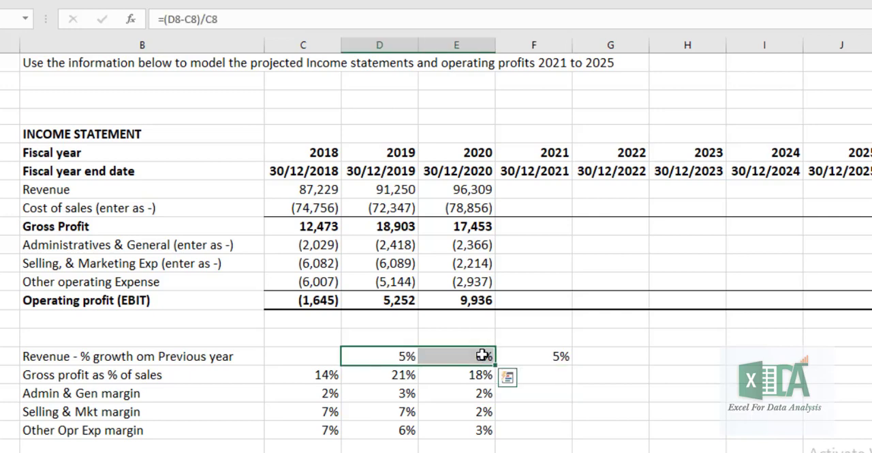
Fill the 2021 revenue growth formula in F17 across to J17 and check the copied formula in I17
key(Return)
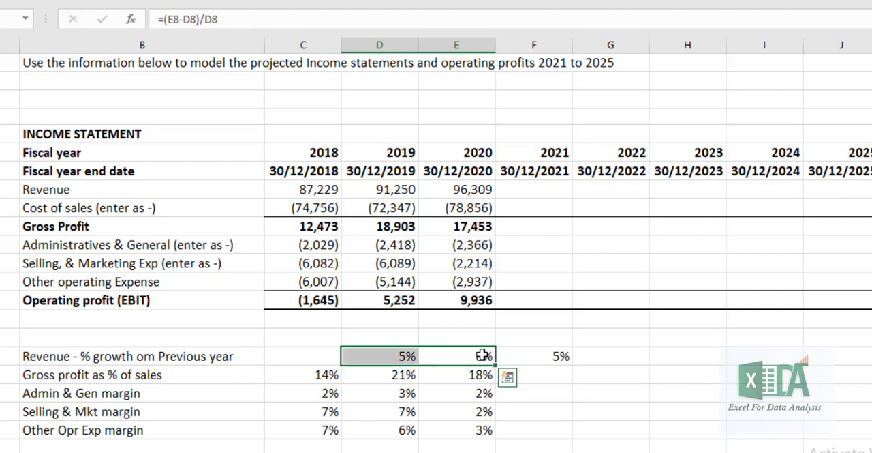
click(518, 356)
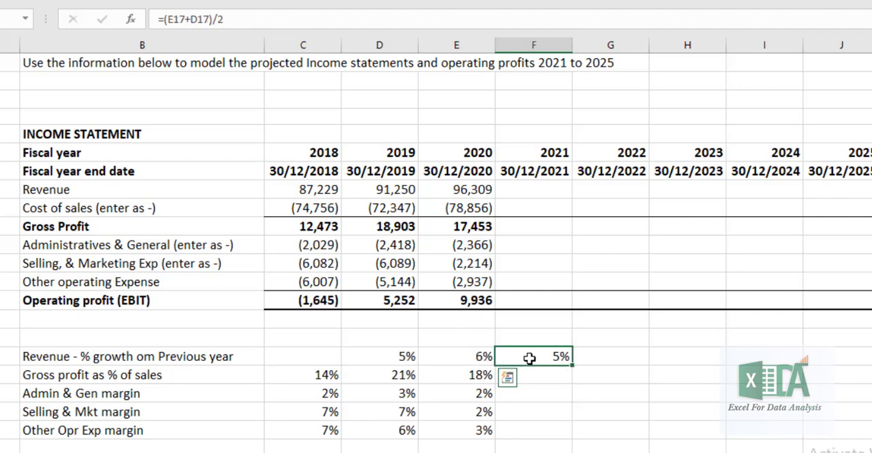
drag(575, 365, 853, 361)
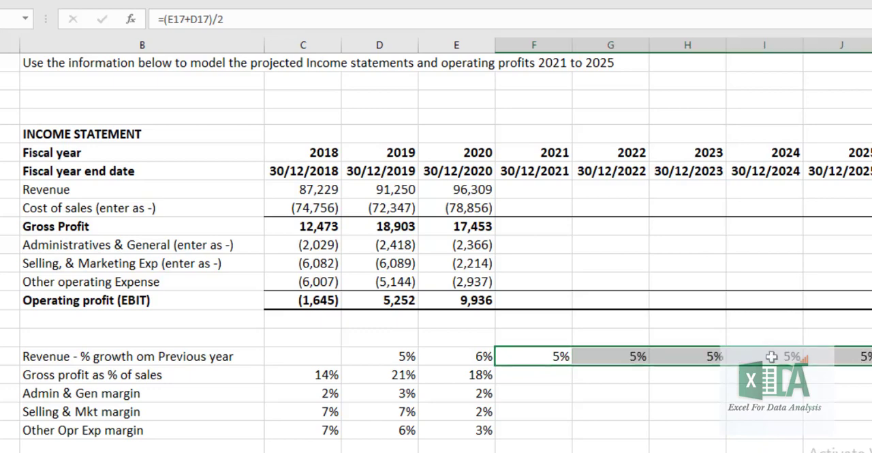
double_click(746, 356)
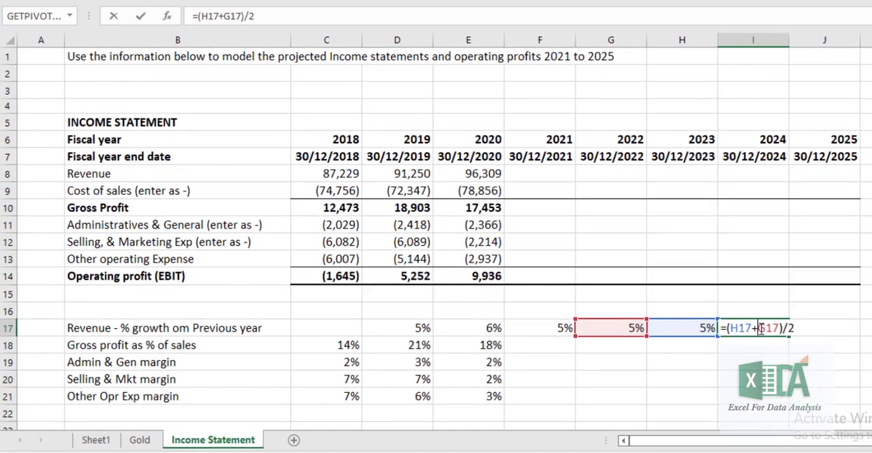
key(Return)
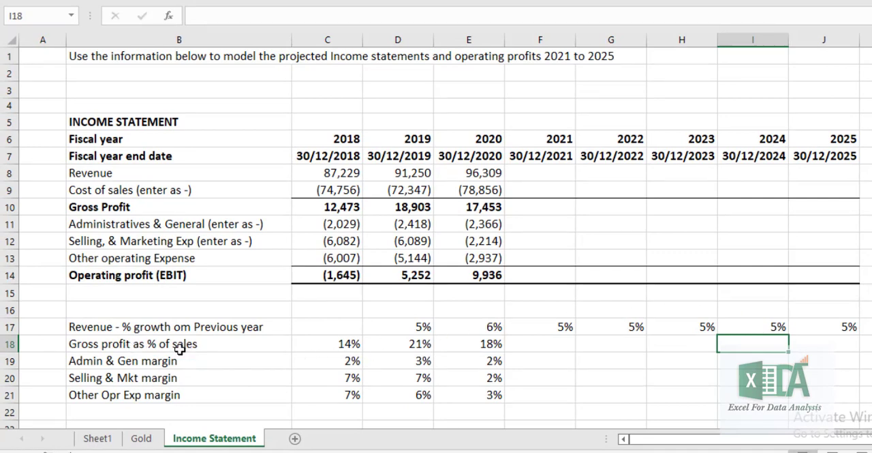
Project the 2021 gross profit percentage in F18 as the average of the three historical years with =AVERAGE(C18:E18)
click(353, 345)
click(413, 345)
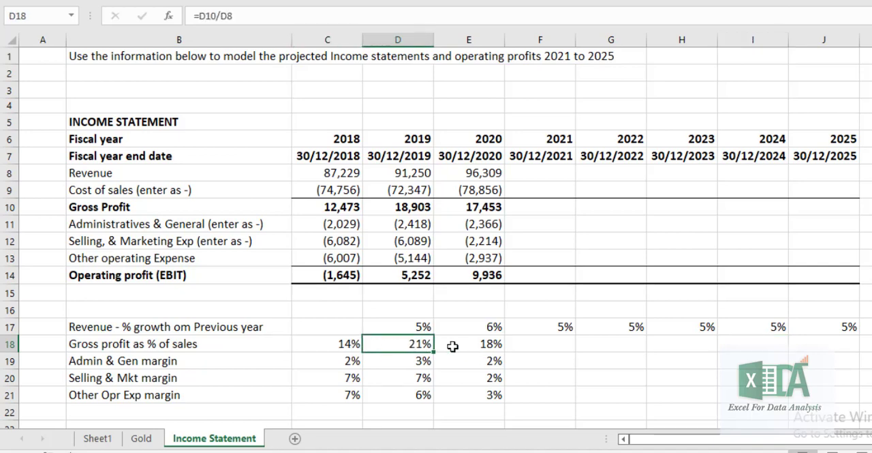
click(482, 346)
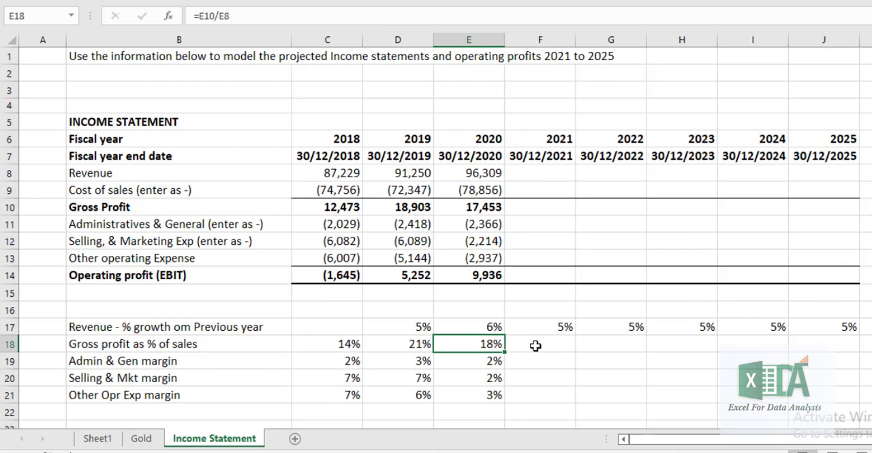
click(549, 350)
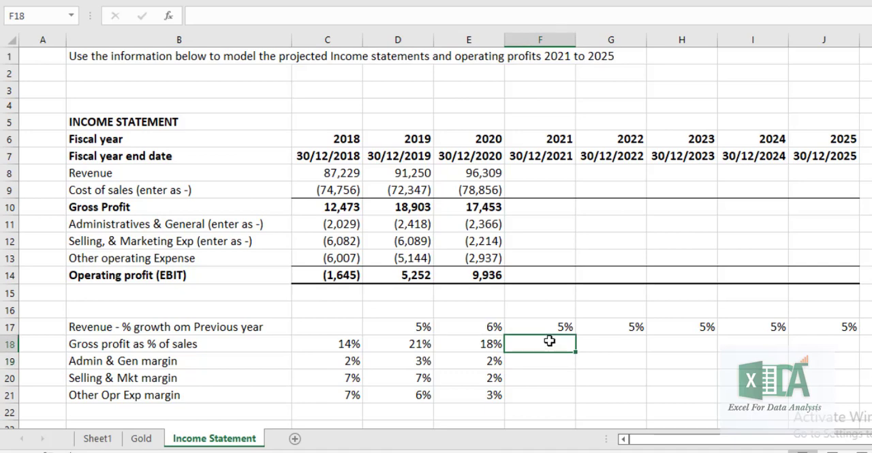
text(=)
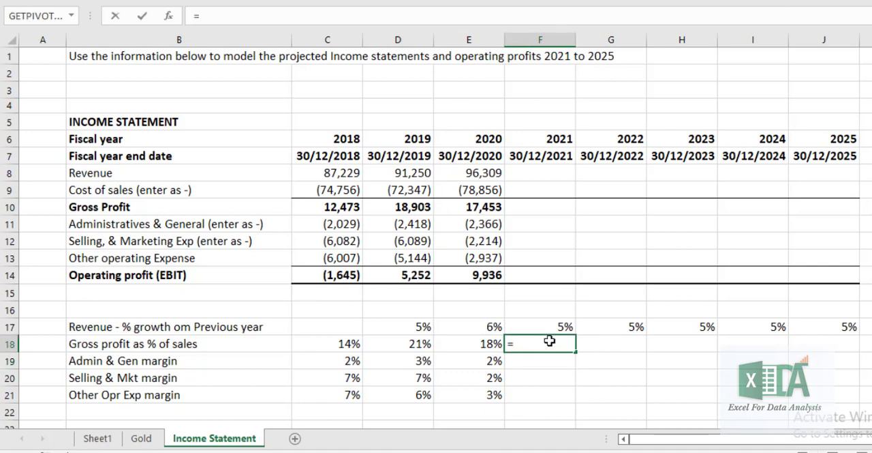
text(avere)
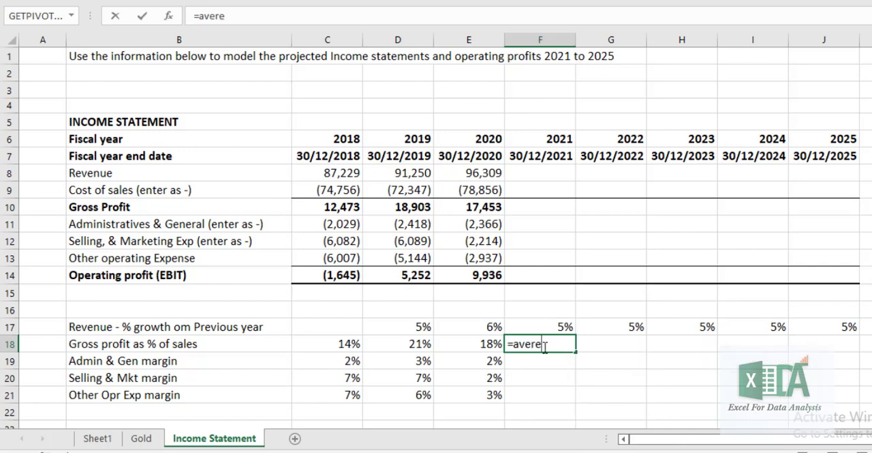
key(BackSpace)
key(BackSpace)
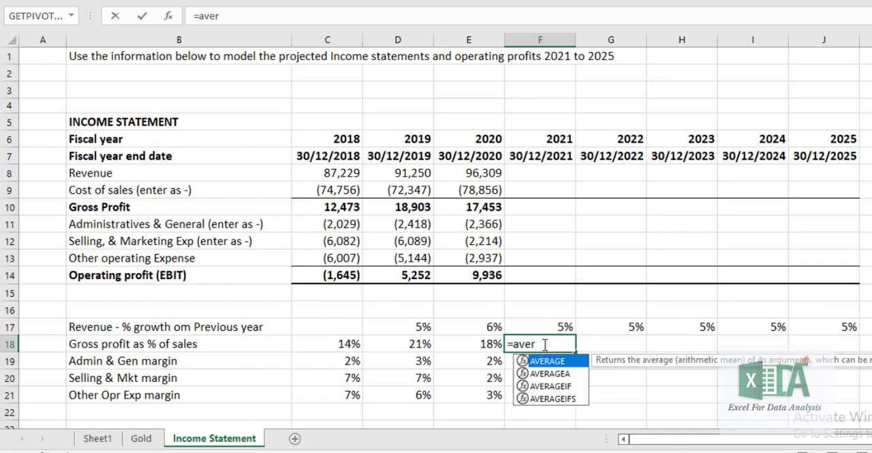
key(Tab)
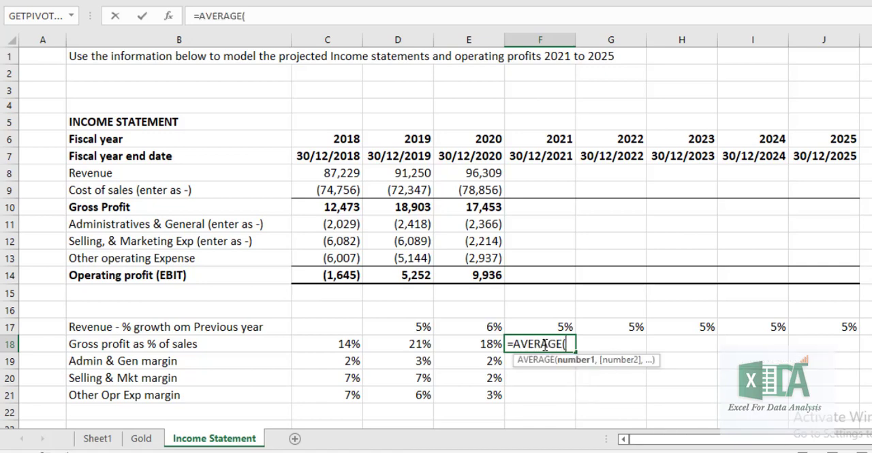
drag(347, 344, 476, 345)
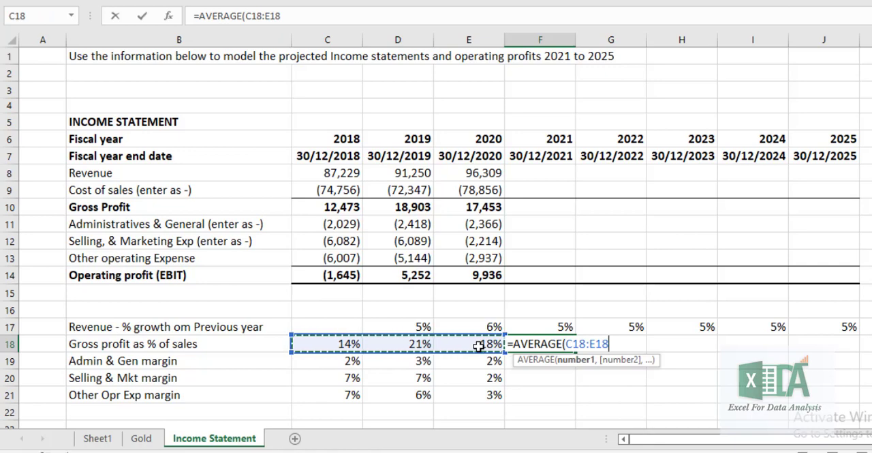
text())
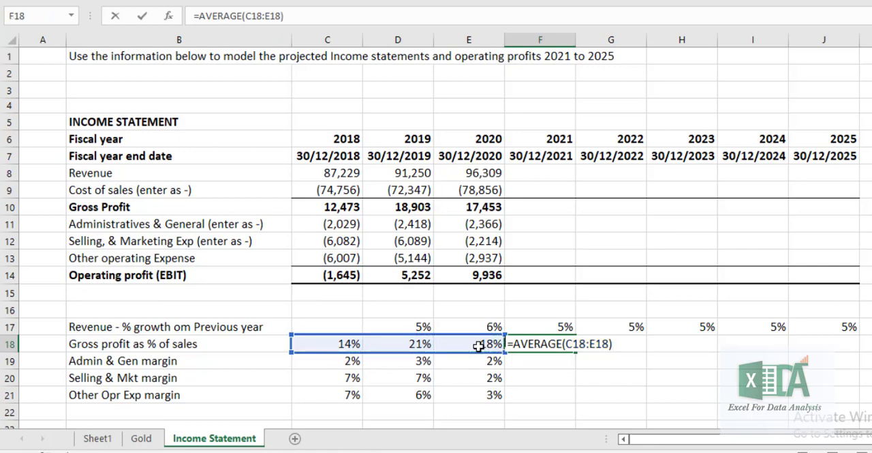
key(Tab)
Fill the F18 average formula across to J18 and down through the Admin & Gen and Selling & Mkt margin rows
click(548, 347)
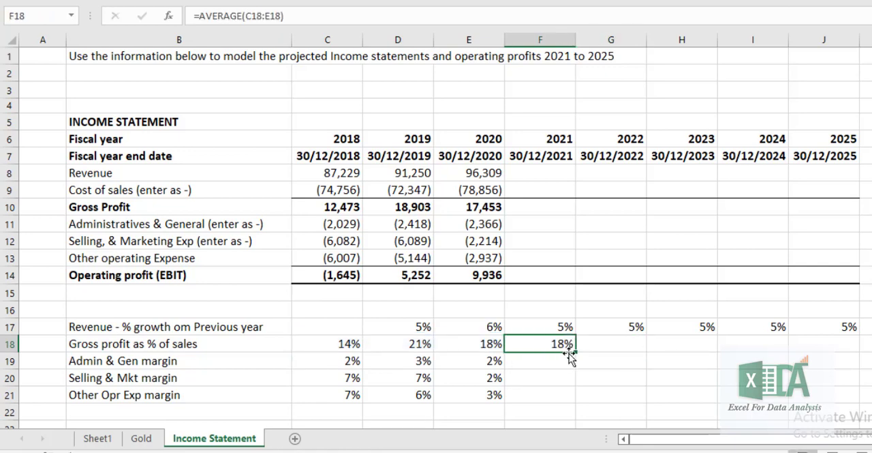
drag(576, 354, 848, 353)
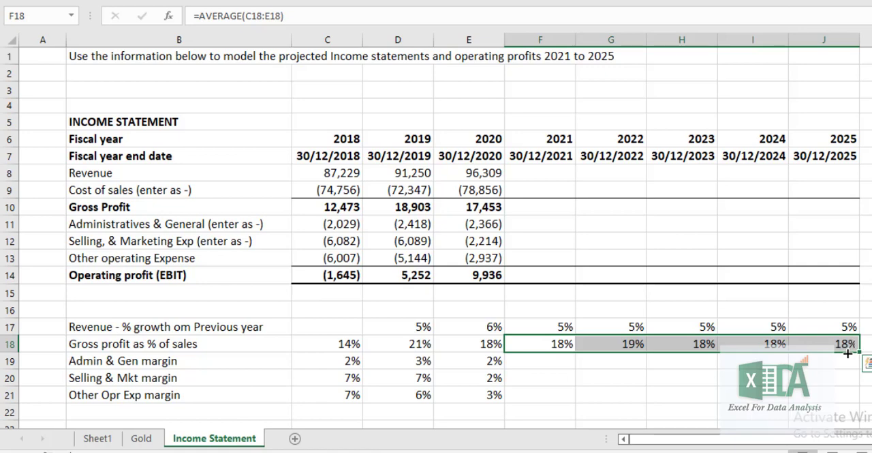
click(522, 363)
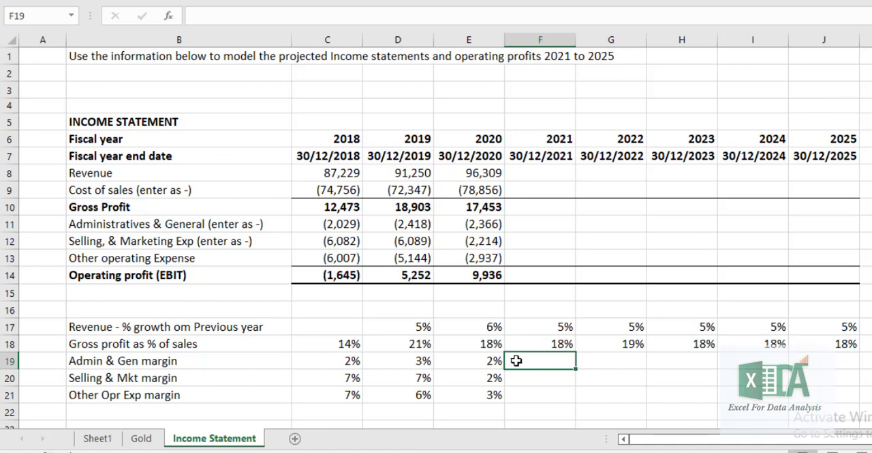
click(548, 344)
drag(688, 347, 833, 368)
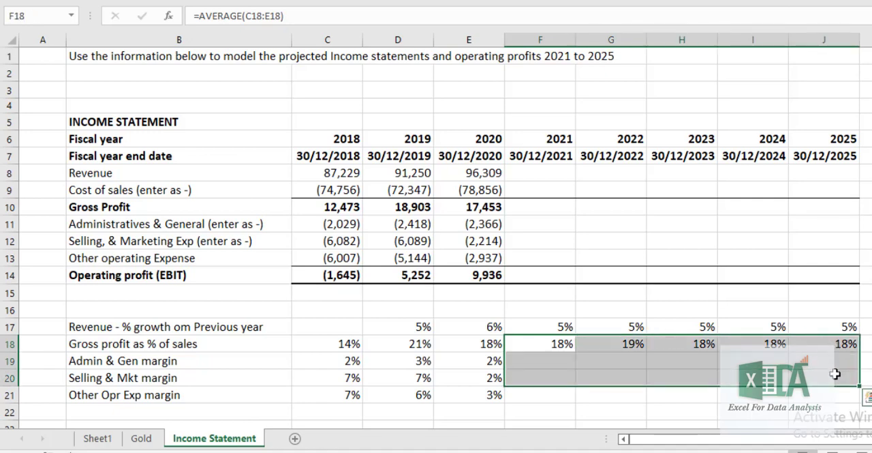
key(ctrl+d)
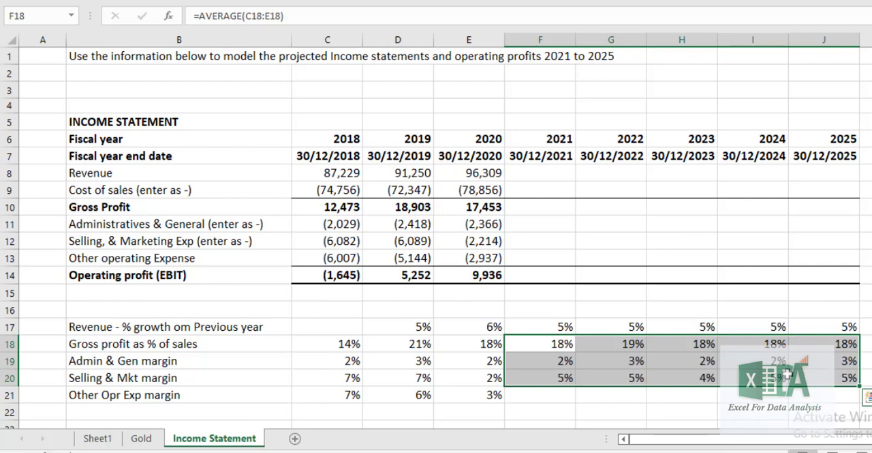
double_click(845, 380)
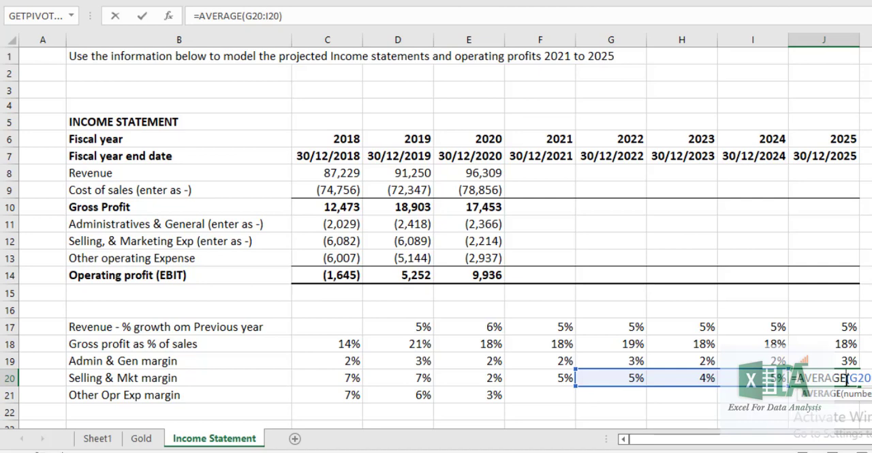
key(Return)
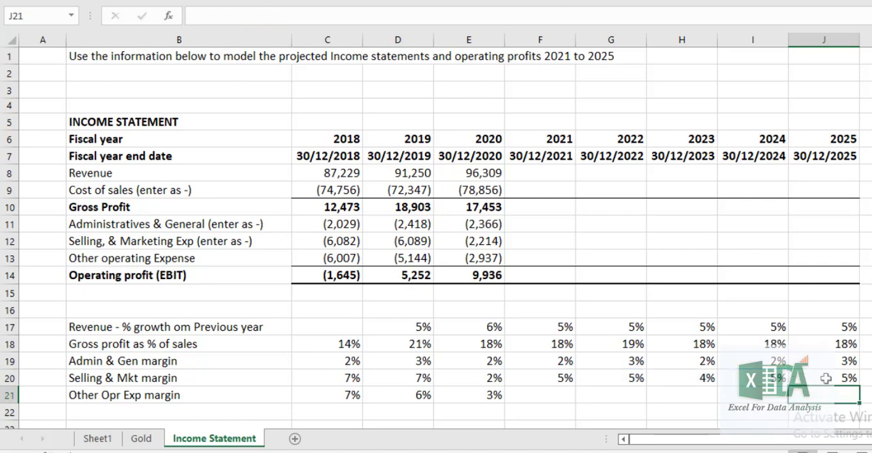
click(707, 326)
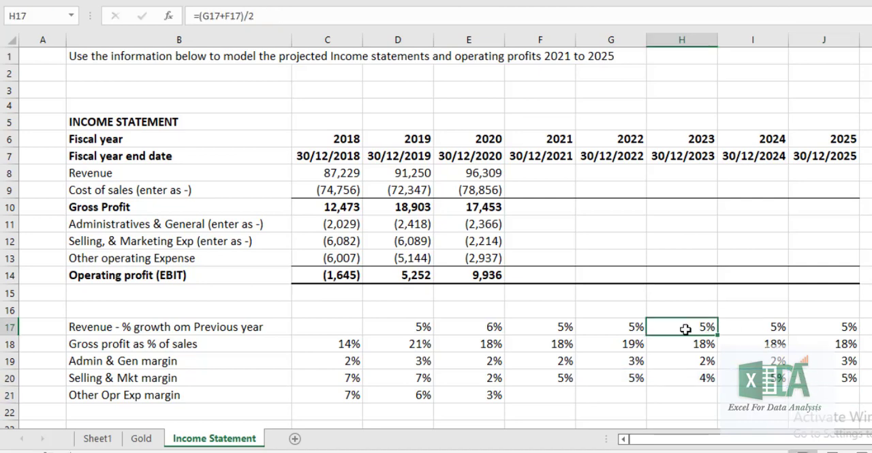
Project the Other Opr Exp margin from the preceding year with =E21 in F21 and fill it across to J21
click(557, 393)
text(=)
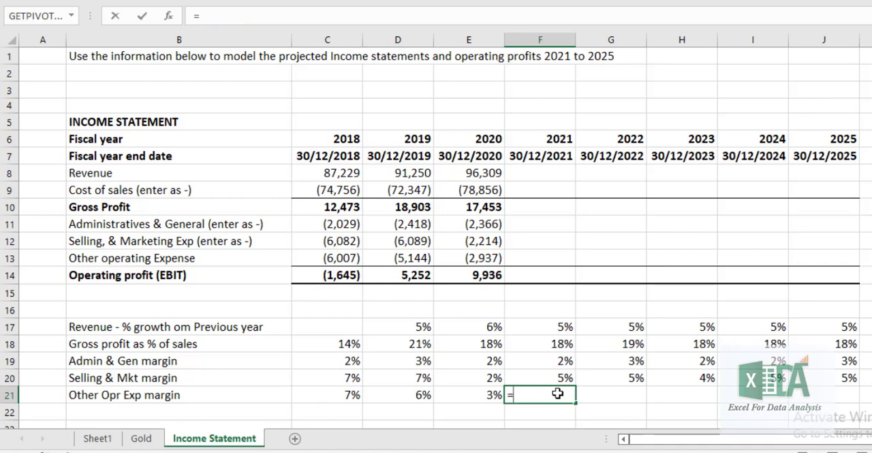
click(486, 394)
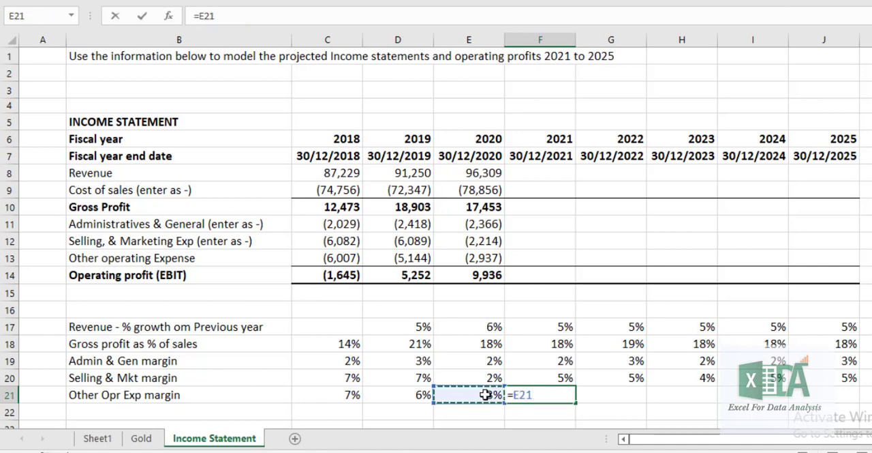
key(Return)
click(546, 396)
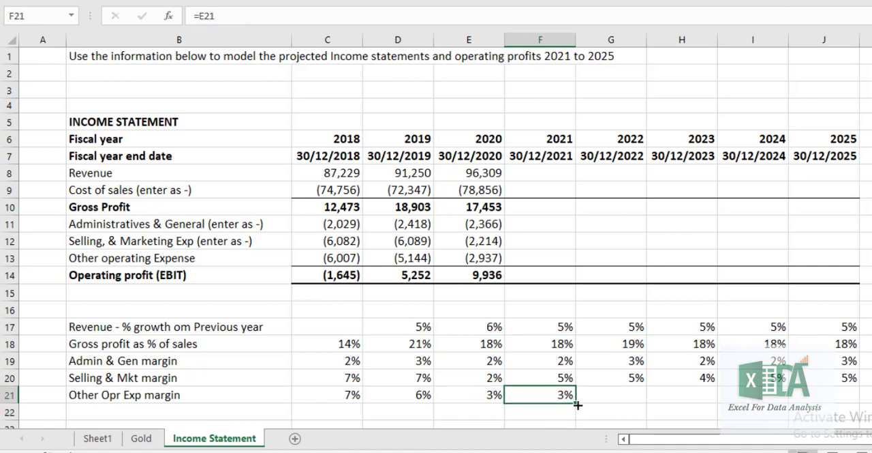
drag(576, 402, 844, 407)
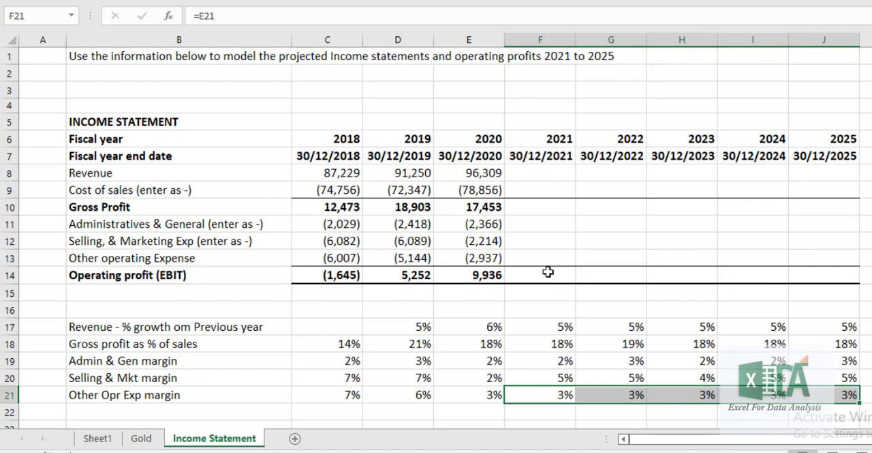
Enter the 2021 revenue formula =E8*(1*F17) in F8
click(531, 169)
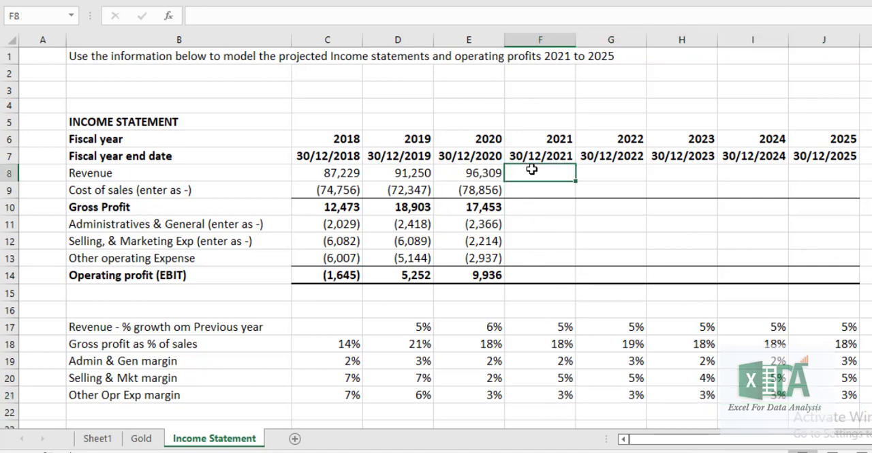
text(=)
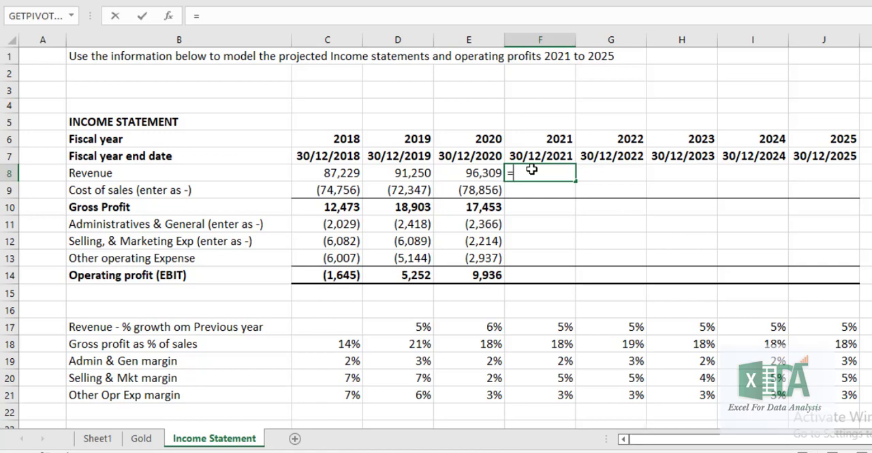
click(481, 173)
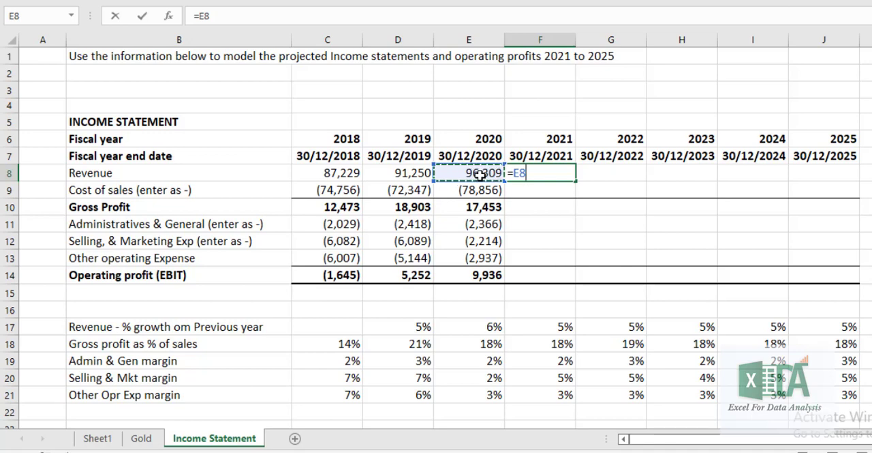
text(*)
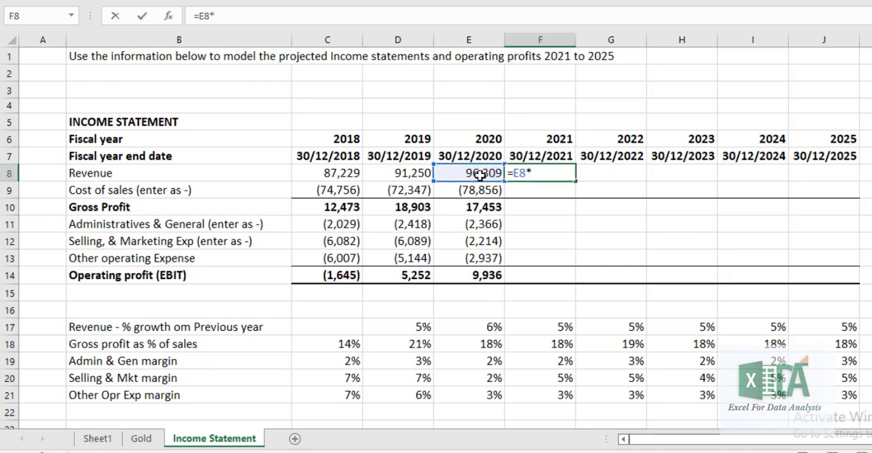
text((1*)
click(562, 330)
text())
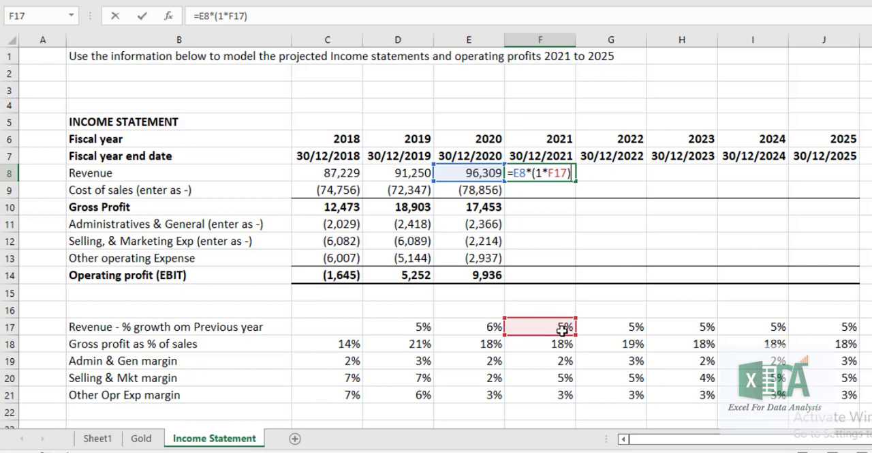
key(Return)
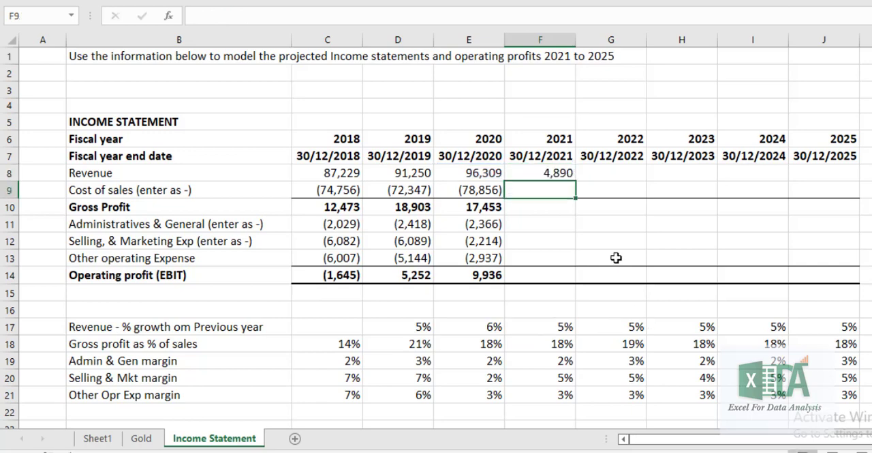
Correct the 2021 revenue formula in F8 to =E8*(1+F17)
click(551, 172)
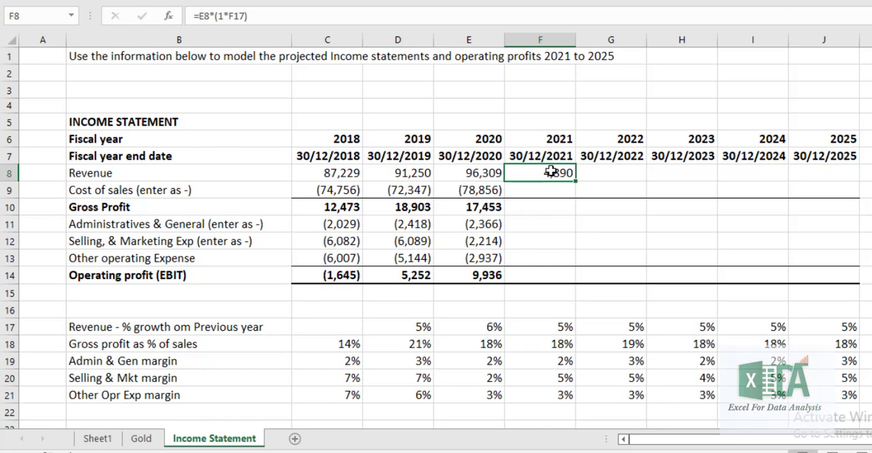
double_click(550, 172)
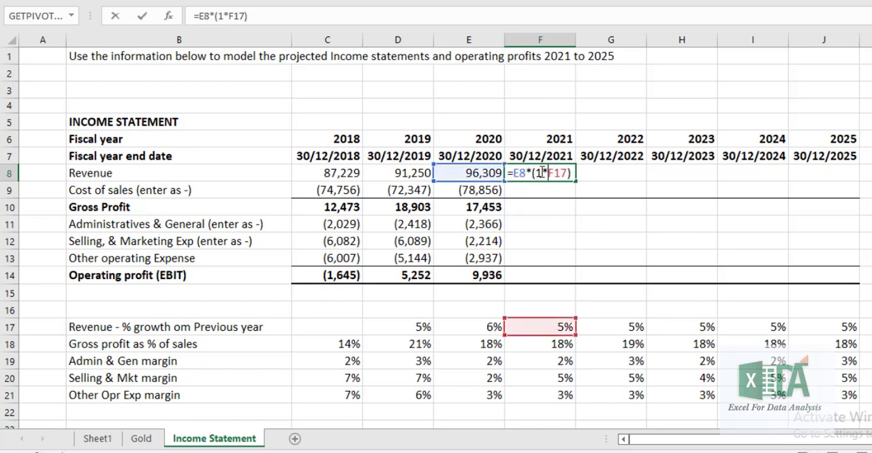
click(544, 172)
key(BackSpace)
text(+)
key(Return)
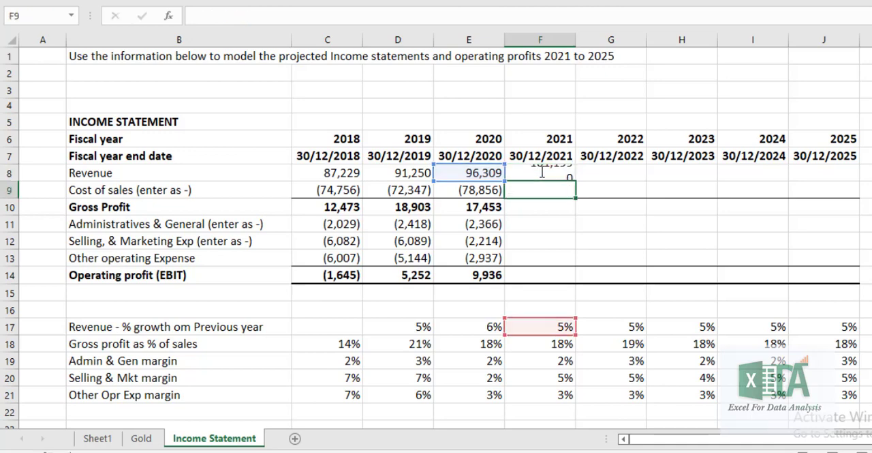
key(Up)
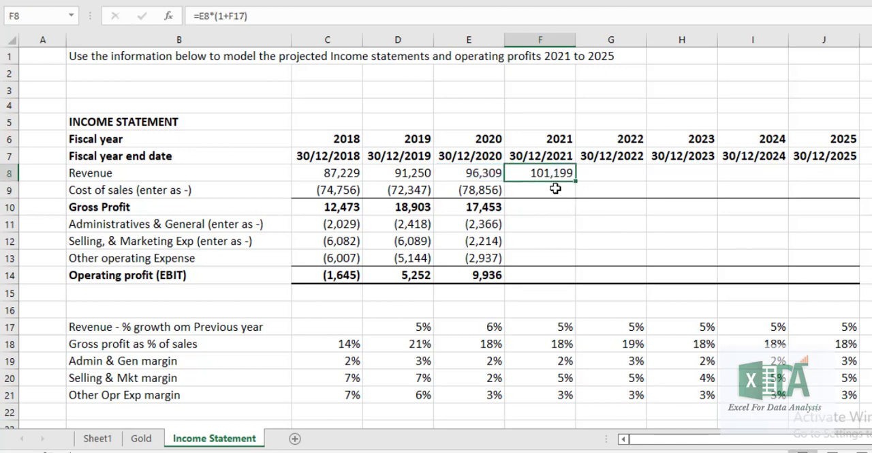
Calculate the 2021 gross profit in F10 from revenue and the gross profit percentage with =F8*F18
click(557, 210)
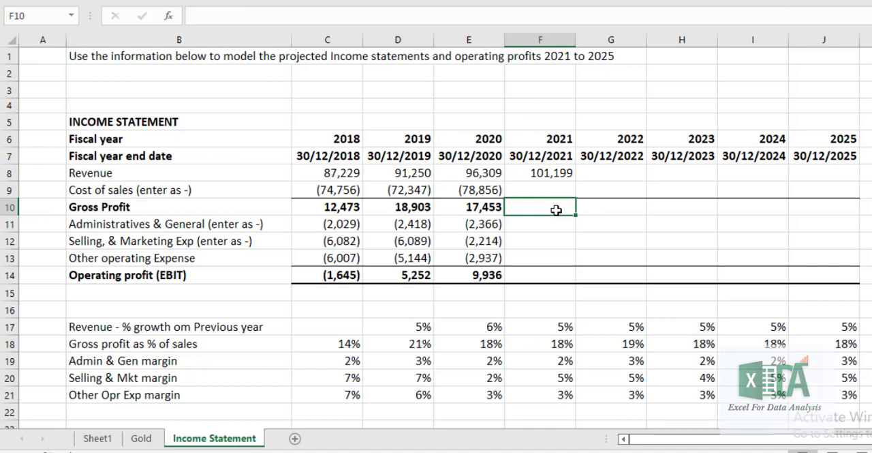
text(=)
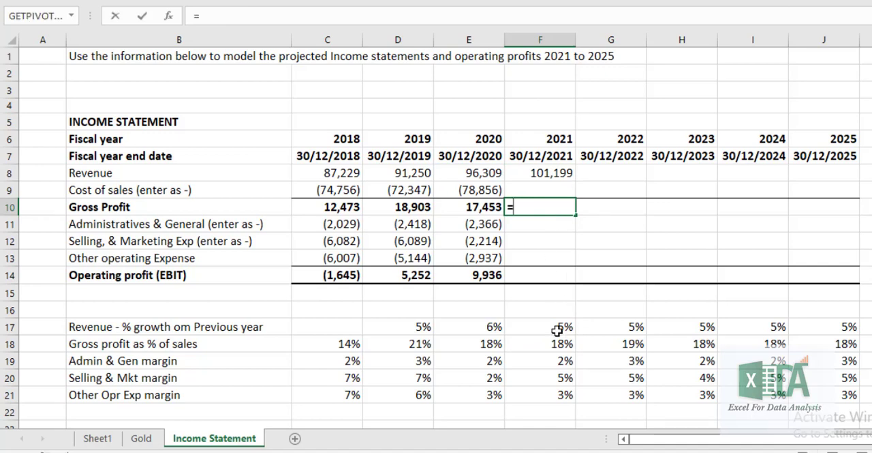
click(542, 174)
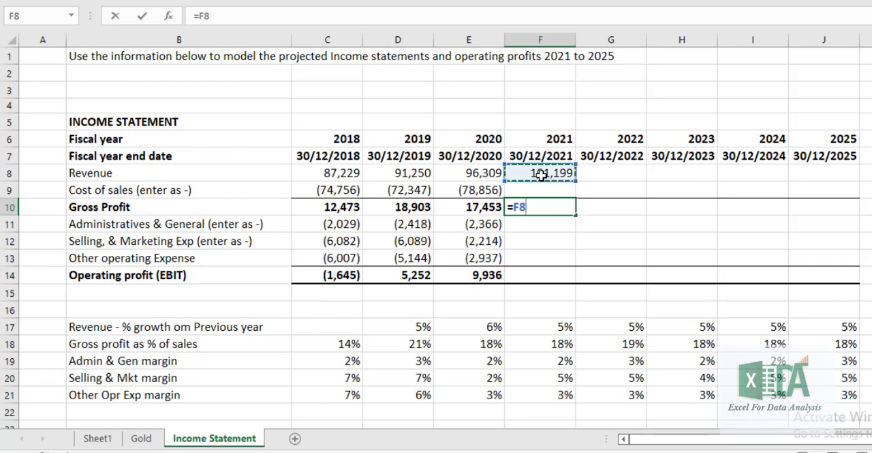
text(*)
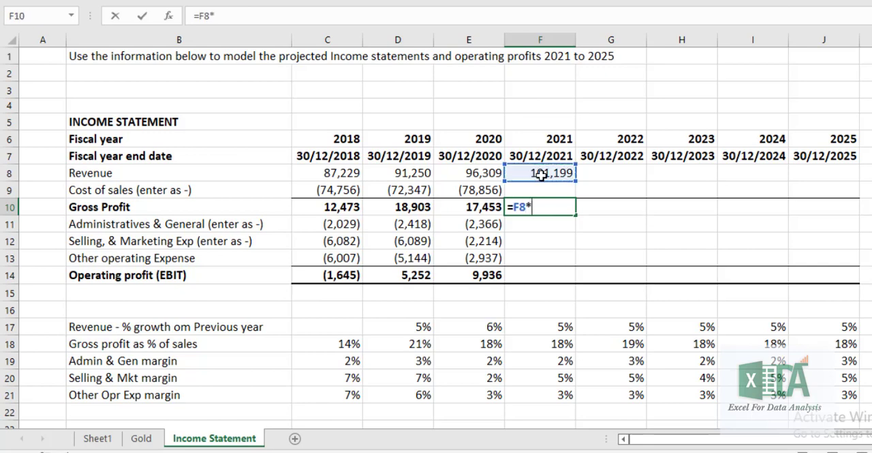
click(553, 341)
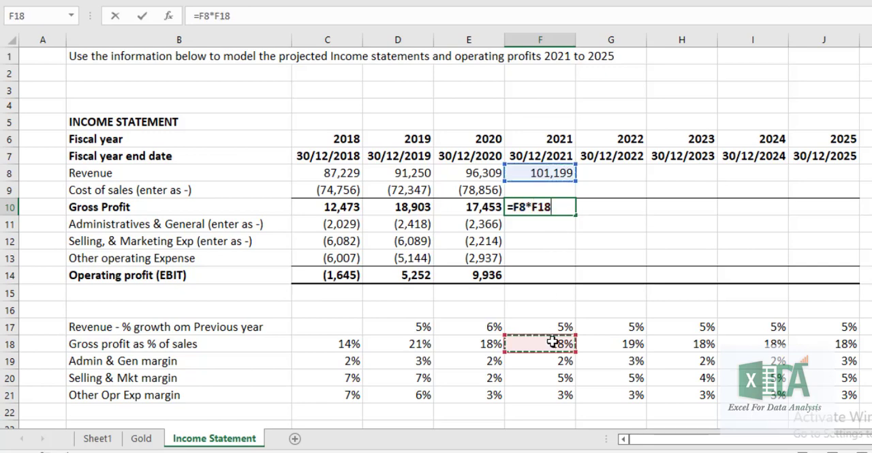
key(Return)
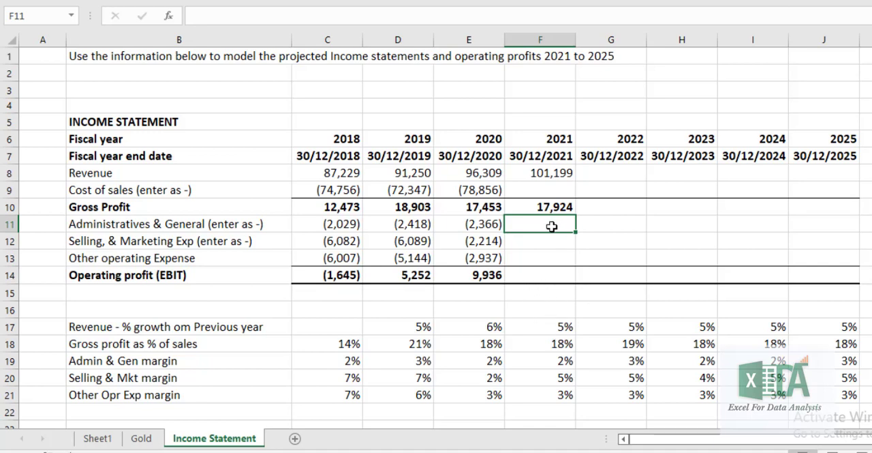
Enter the 2021 Administratives & General formula in F11 as =F19*F$8, locking the revenue row
text(=)
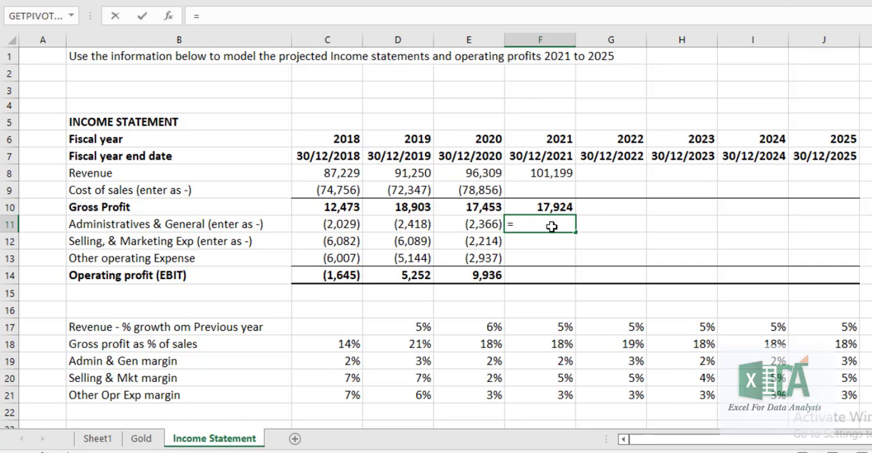
click(564, 360)
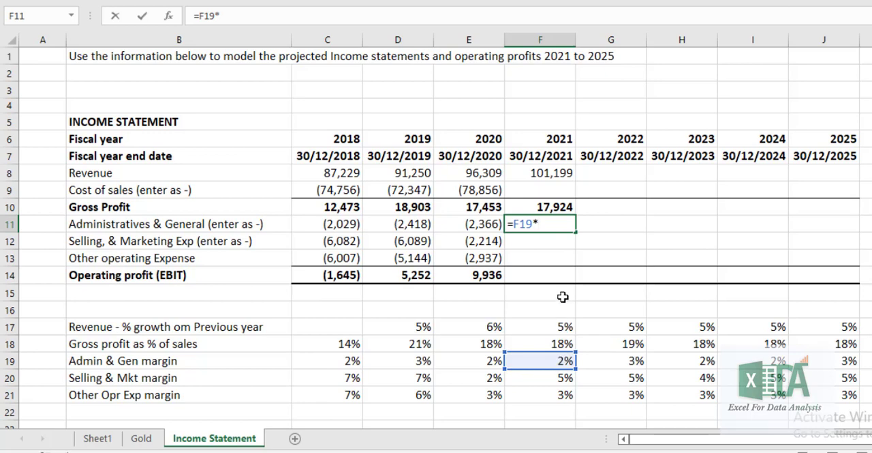
click(549, 172)
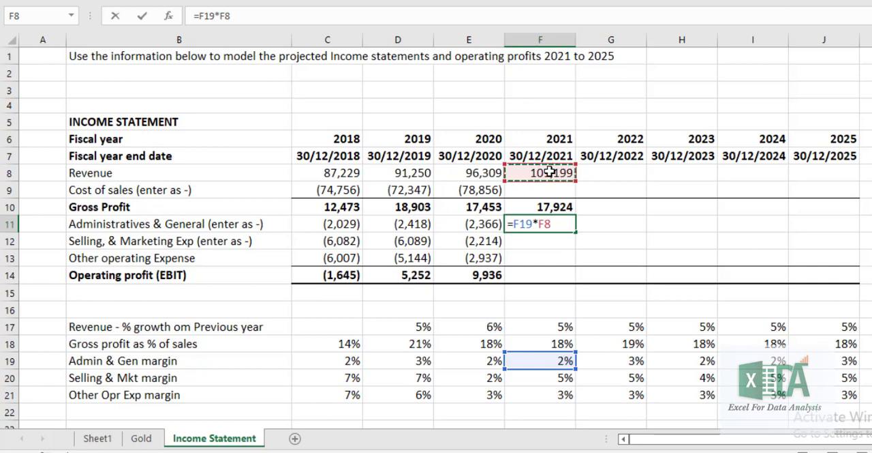
click(225, 17)
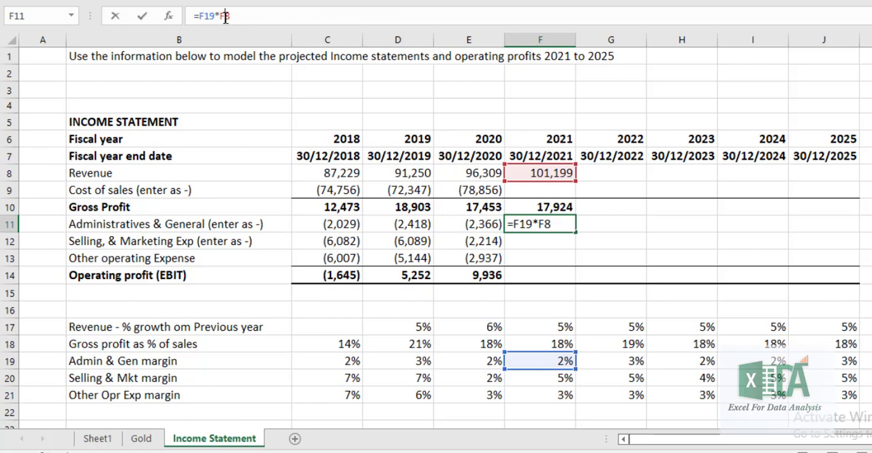
text($)
key(Return)
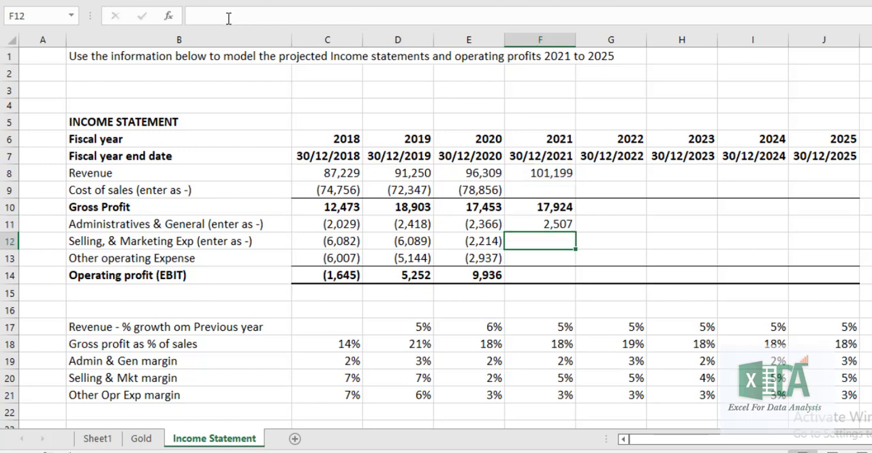
Fill the F11 formula down through the Selling & Marketing and Other operating Expense rows to F13
click(543, 223)
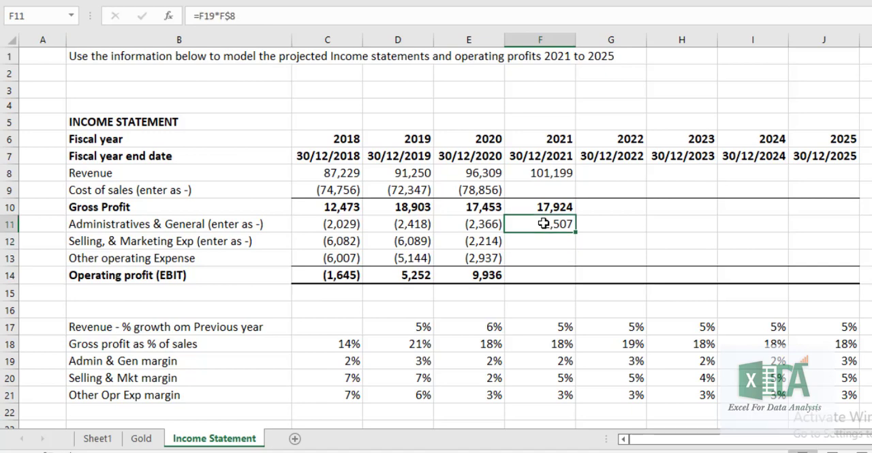
key(shift+Down)
key(shift+Down)
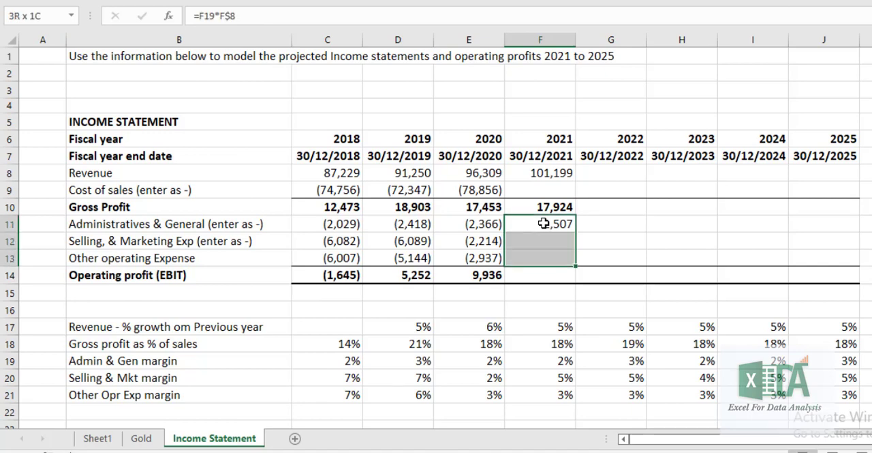
key(ctrl+d)
Derive the 2021 cost of sales in F9 as revenue minus gross profit with =F8-F10
key(Up)
key(Up)
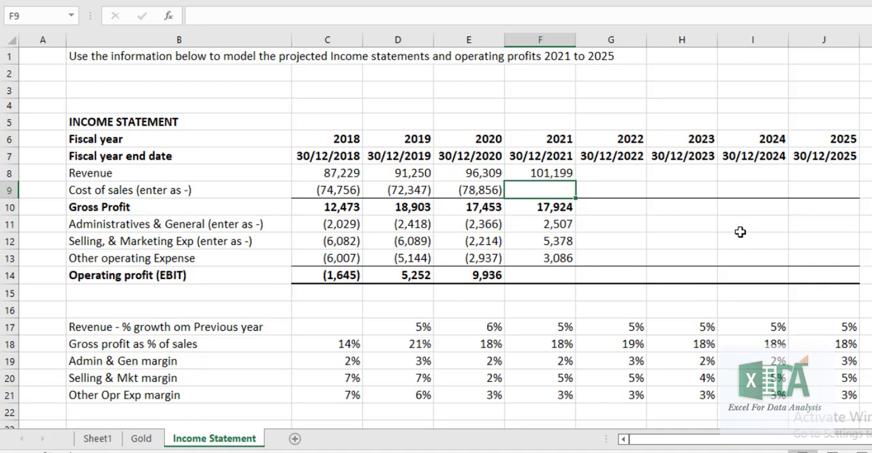
text(=)
click(549, 175)
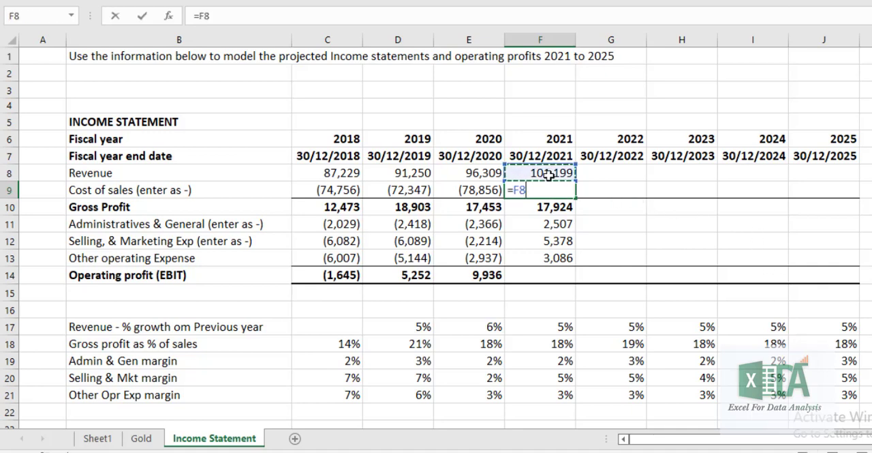
text(-)
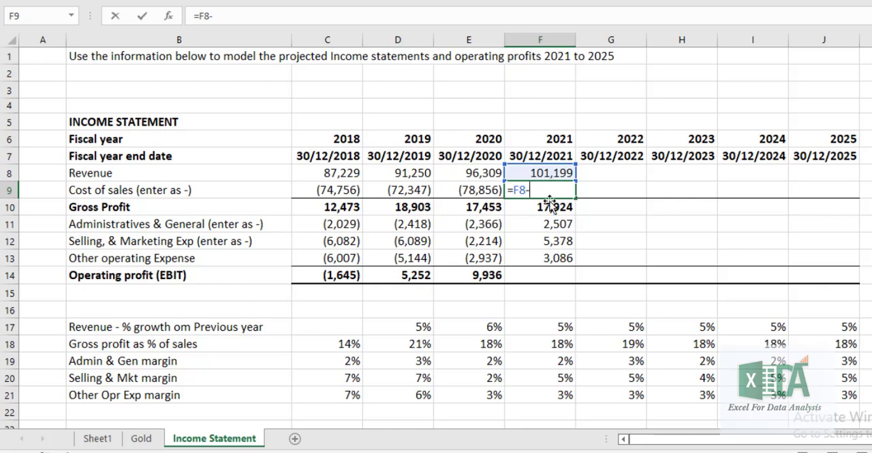
click(548, 209)
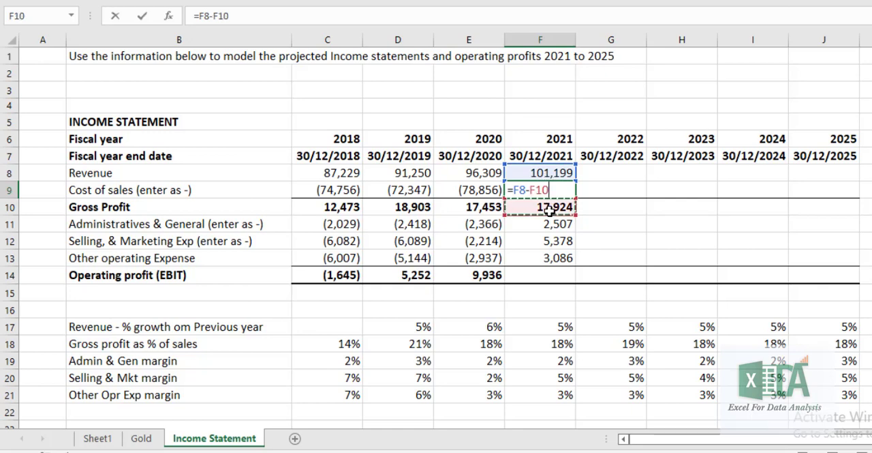
key(Return)
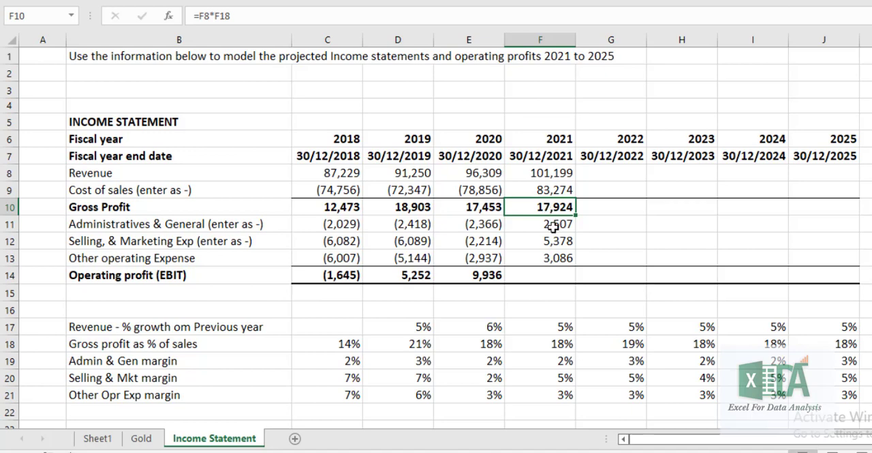
Make the F11 expense formula negative as =-F19*F$8 and copy it down to F13
click(552, 225)
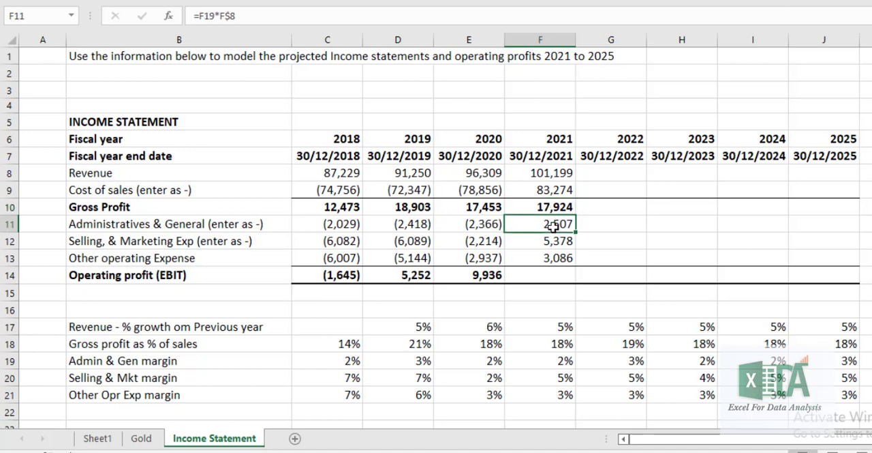
click(201, 15)
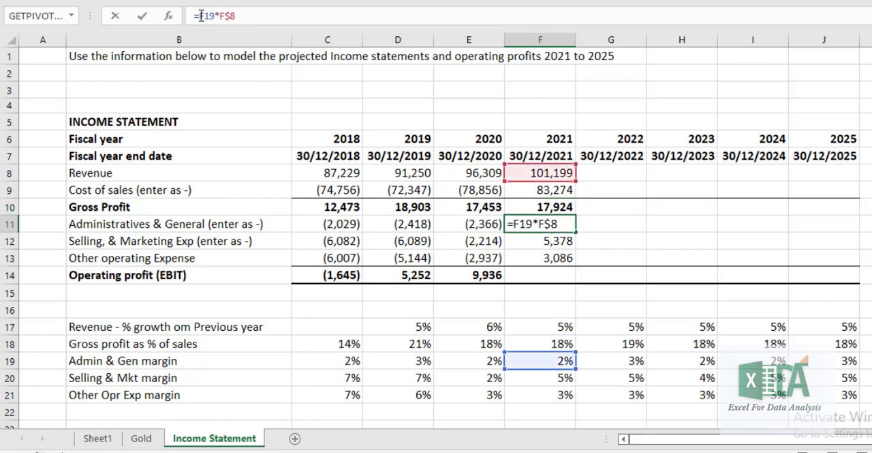
text(-)
key(Return)
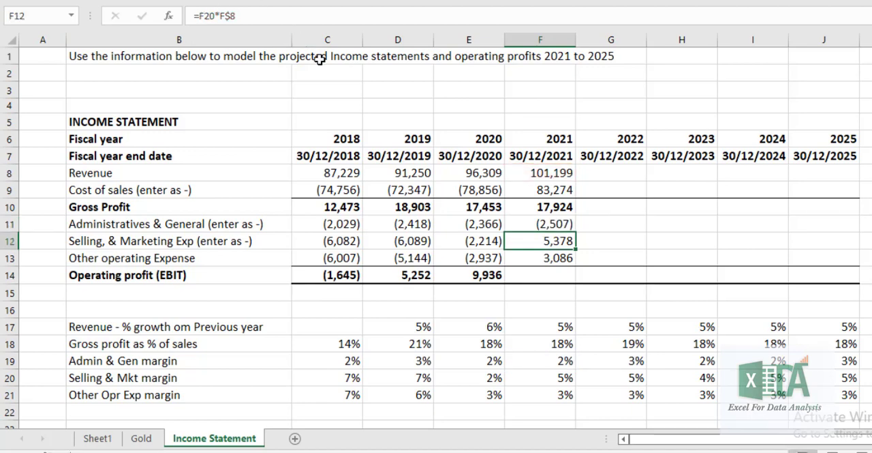
click(541, 222)
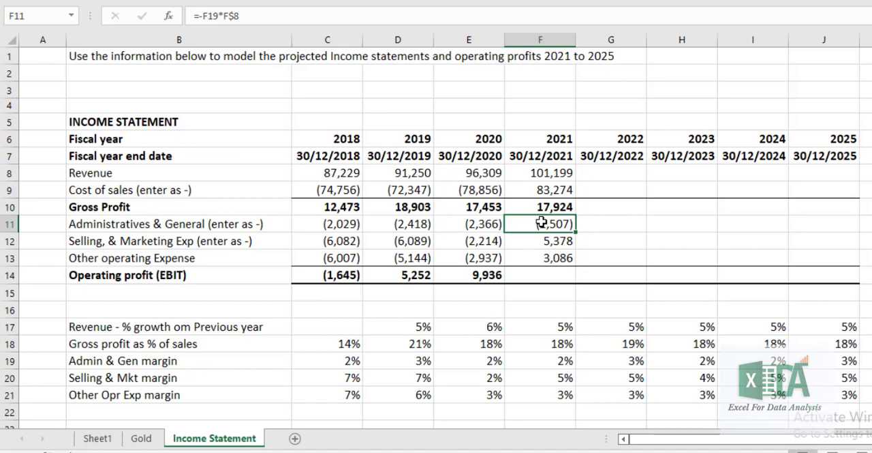
key(shift+Down)
key(shift+Down)
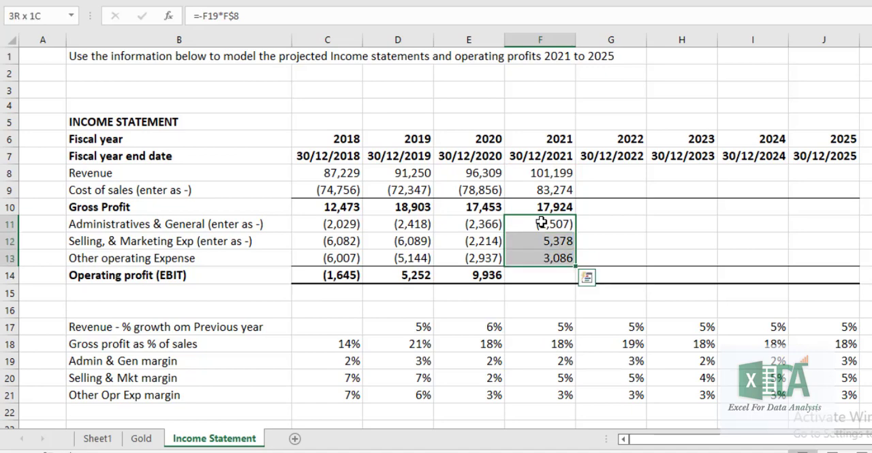
key(ctrl+d)
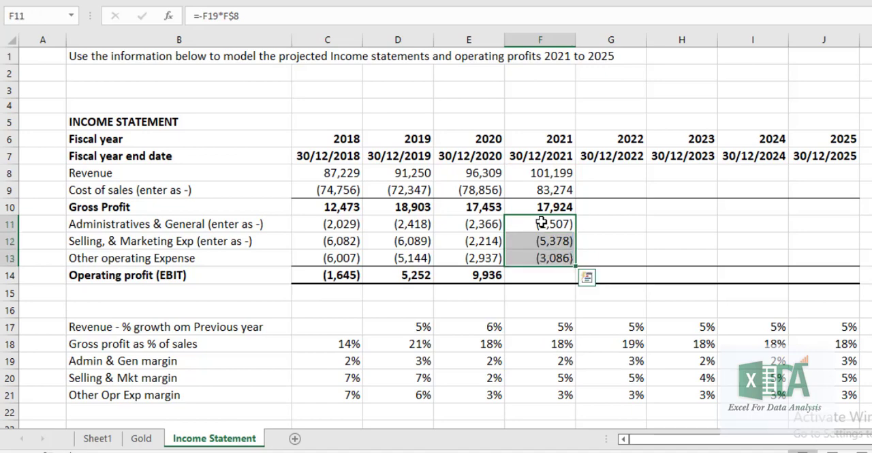
key(Down)
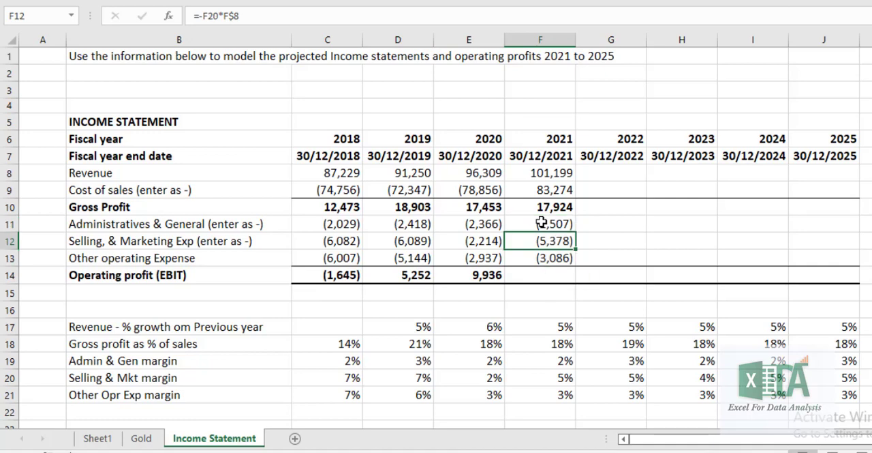
Fill the 2020 operating profit formula =SUM(E10:E13) from E14 across to J14
click(551, 277)
click(488, 273)
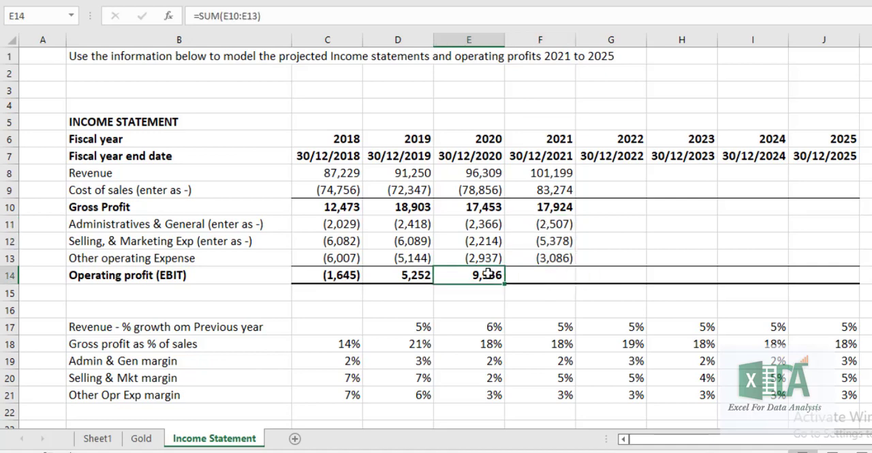
double_click(488, 273)
key(Return)
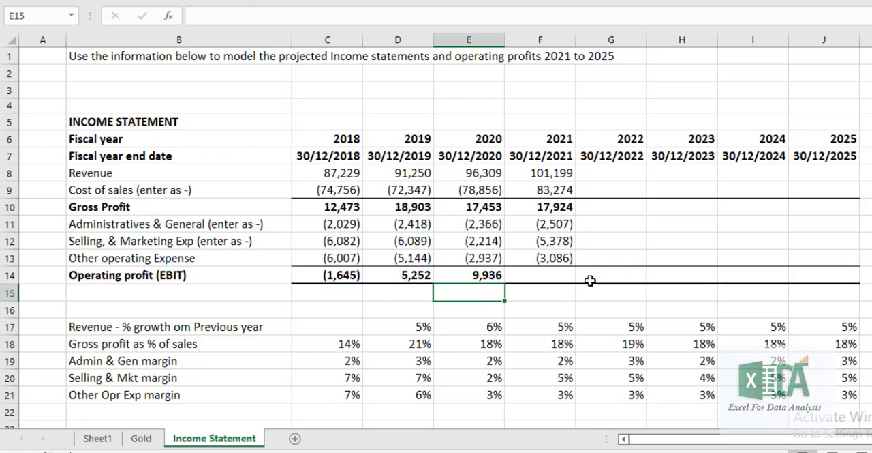
drag(487, 279, 836, 275)
key(ctrl+r)
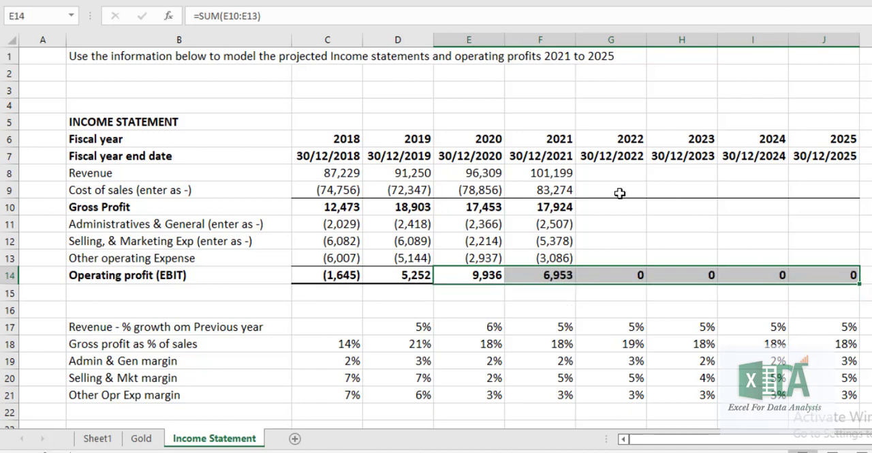
Fill the 2021 income statement formulas in F8:F13 across to column J for 2022 to 2025
drag(563, 173, 562, 260)
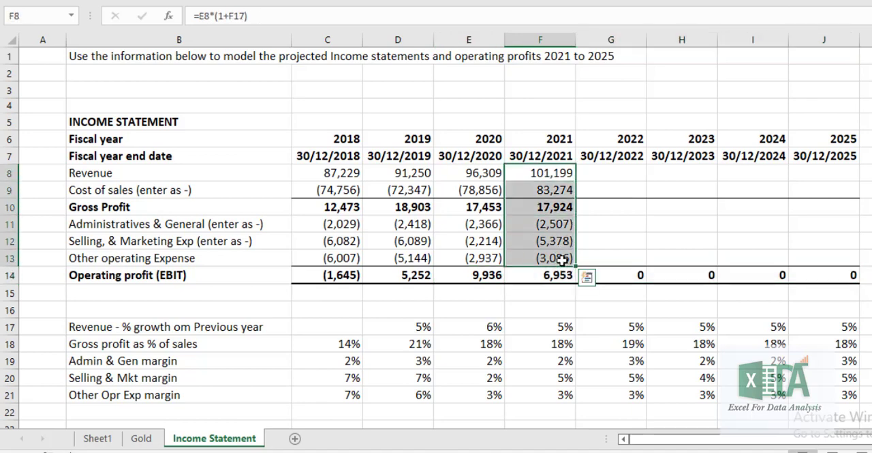
key(shift+Right)
key(shift+Right)
key(shift+Right)
key(shift+Right)
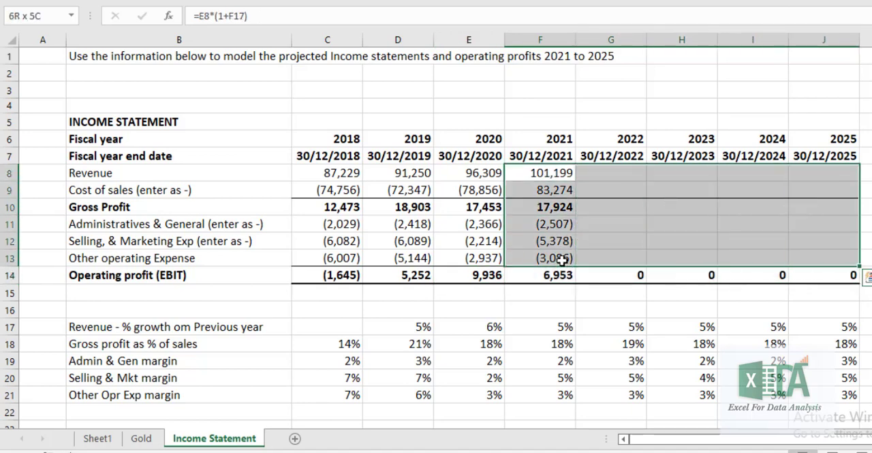
key(ctrl+r)
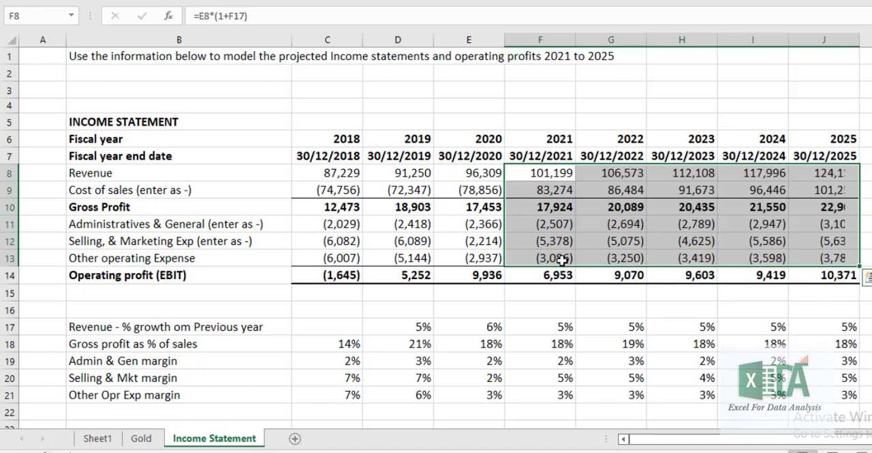